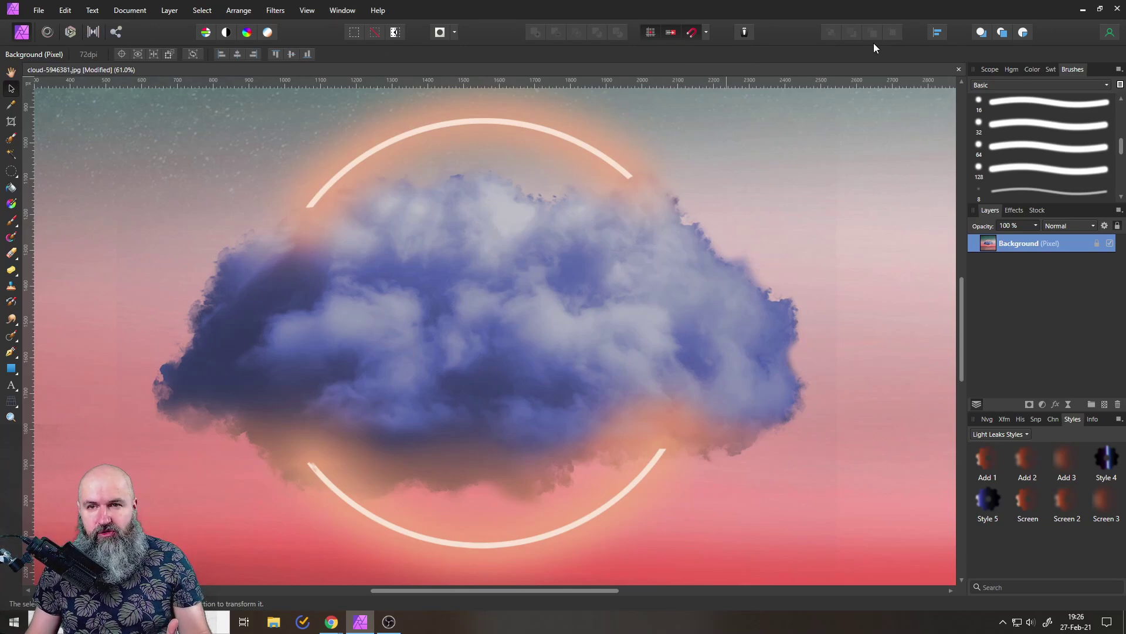
Open the Assistant Manager from the View menu and move its dialog to the right
left_click(745, 33)
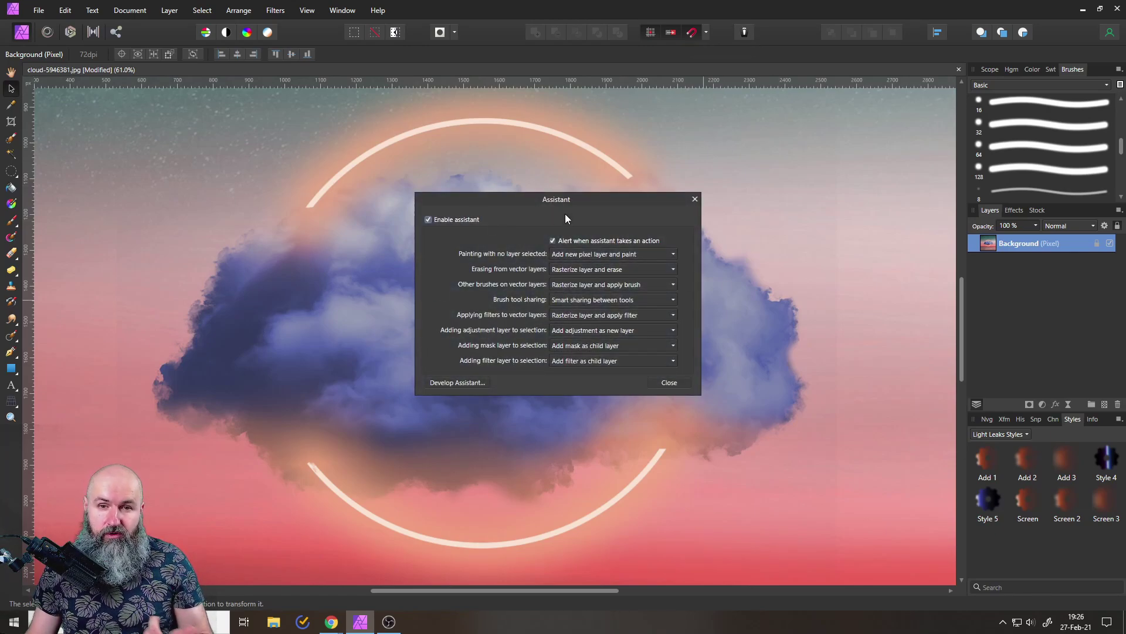
left_click(696, 199)
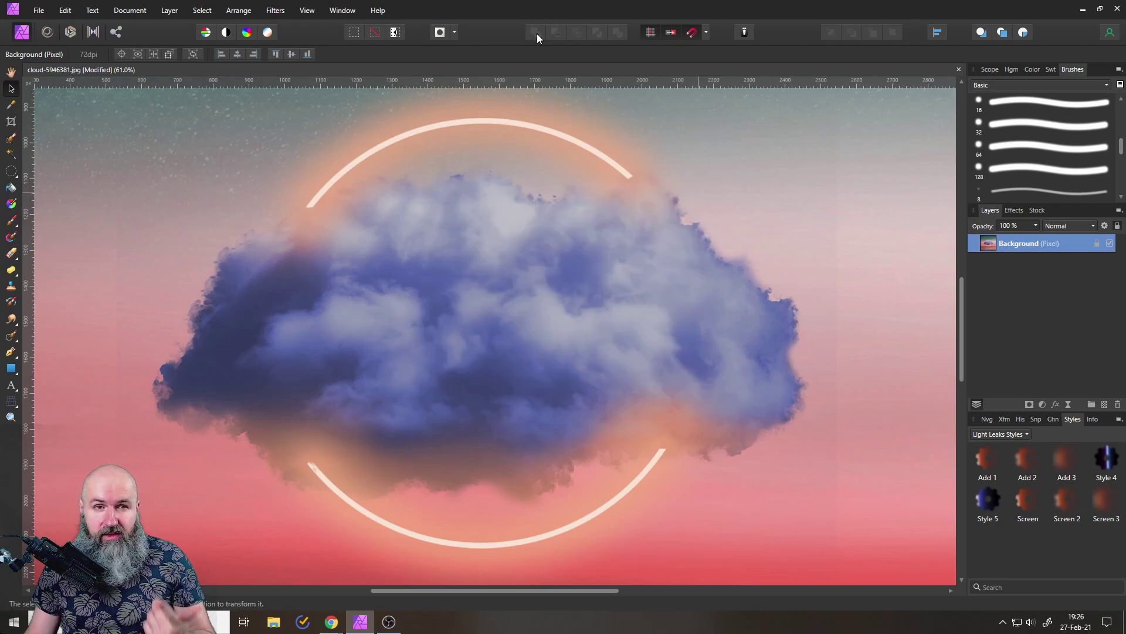
left_click(307, 12)
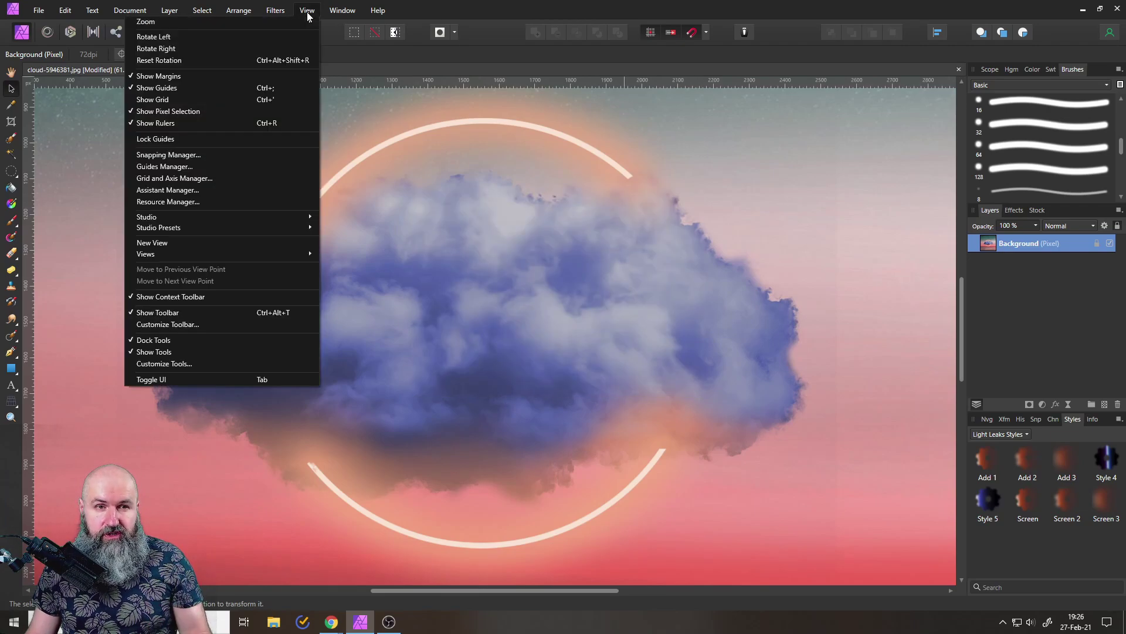
left_click(177, 191)
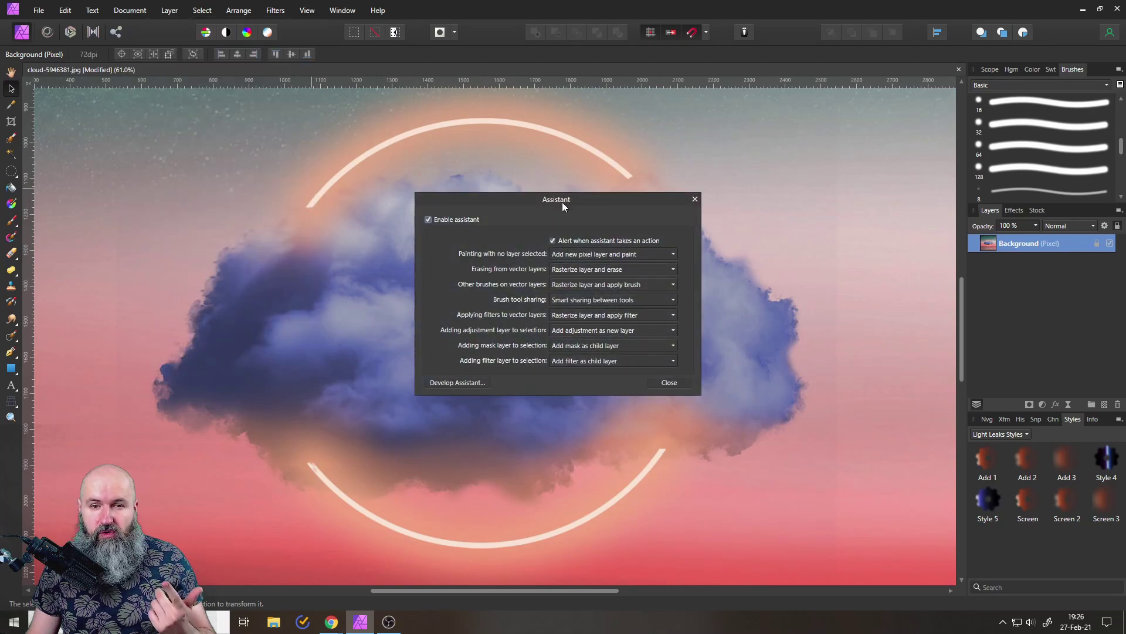
left_click_drag(538, 194, 643, 205)
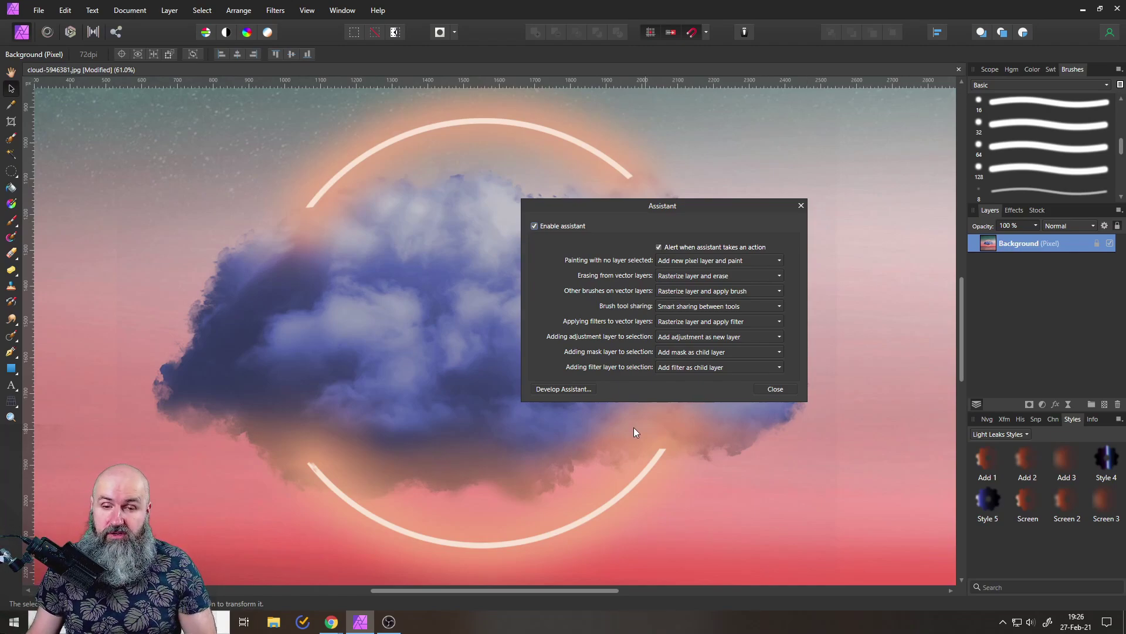
left_click(563, 389)
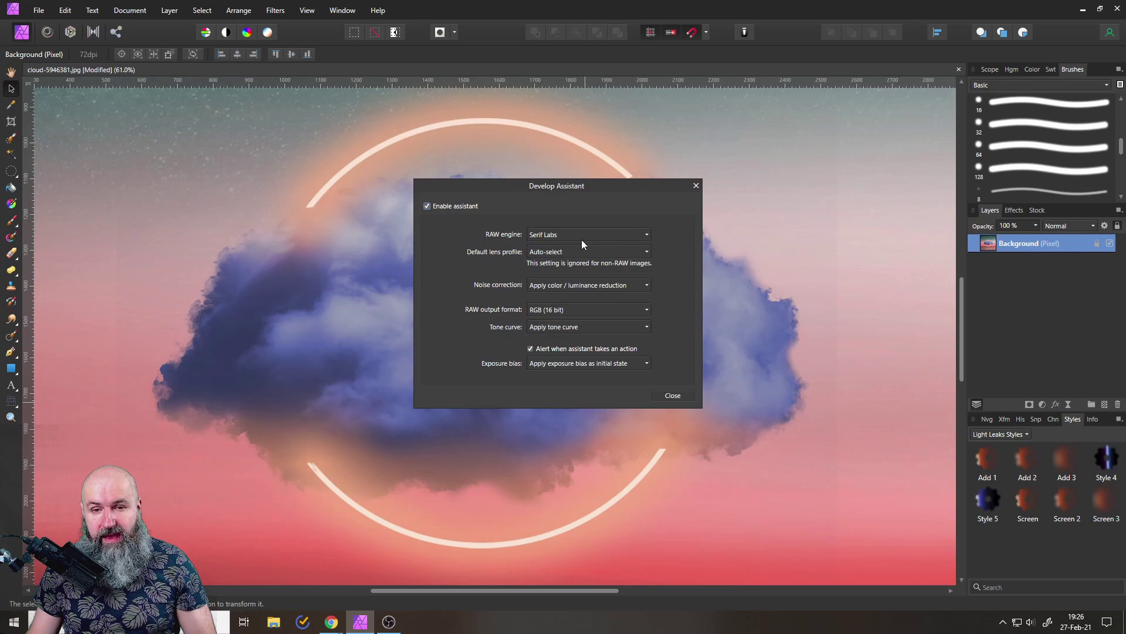
left_click(672, 395)
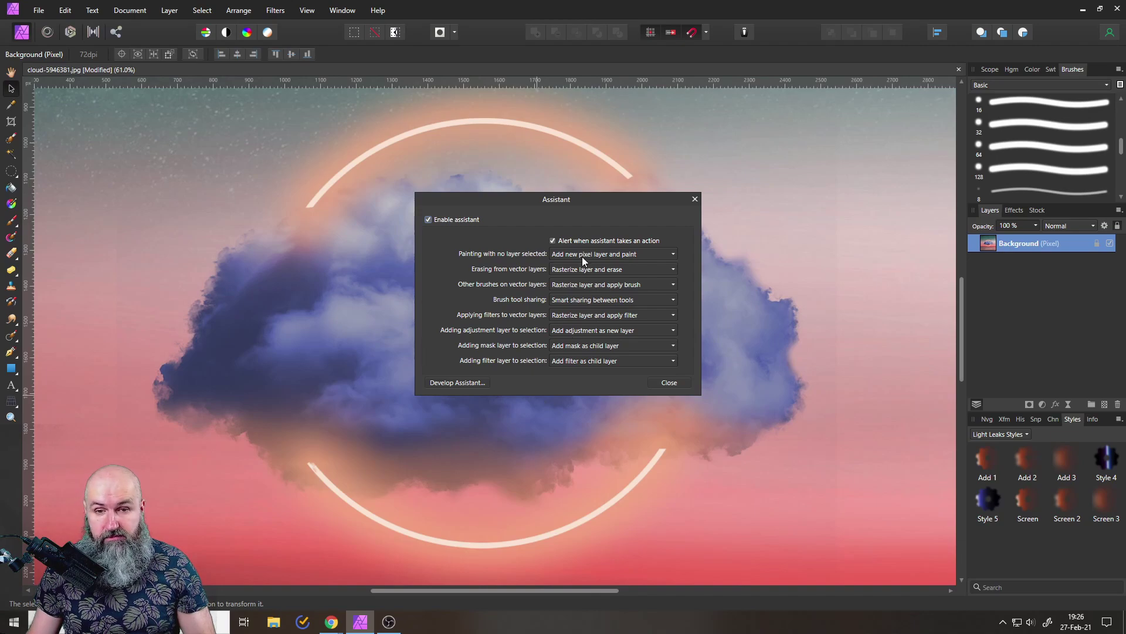
left_click(633, 254)
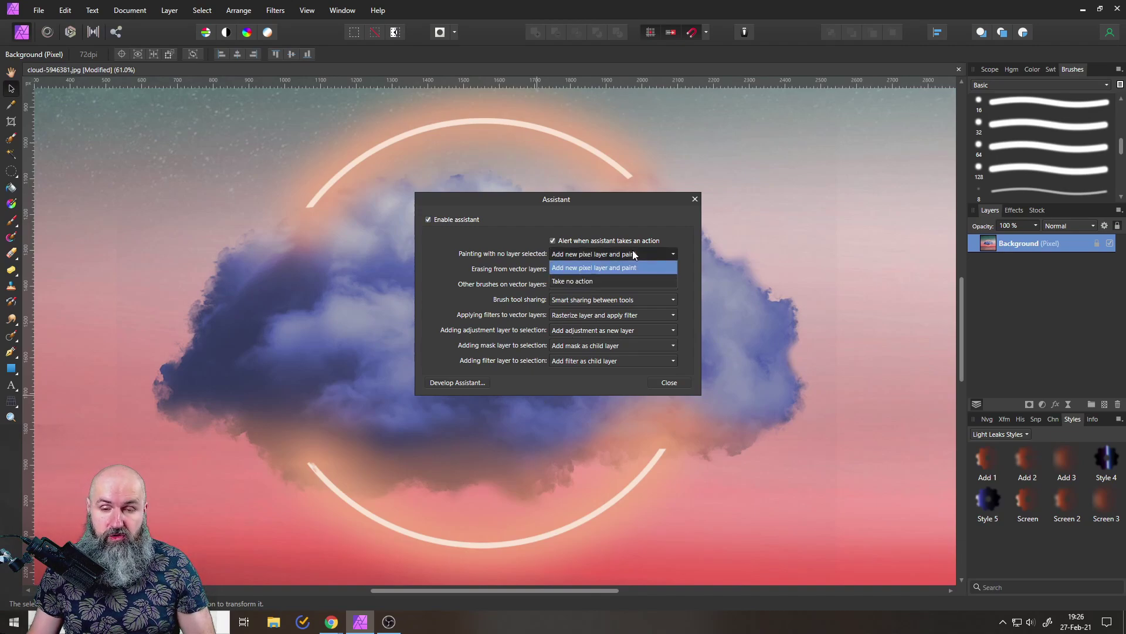
left_click(632, 251)
left_click(603, 299)
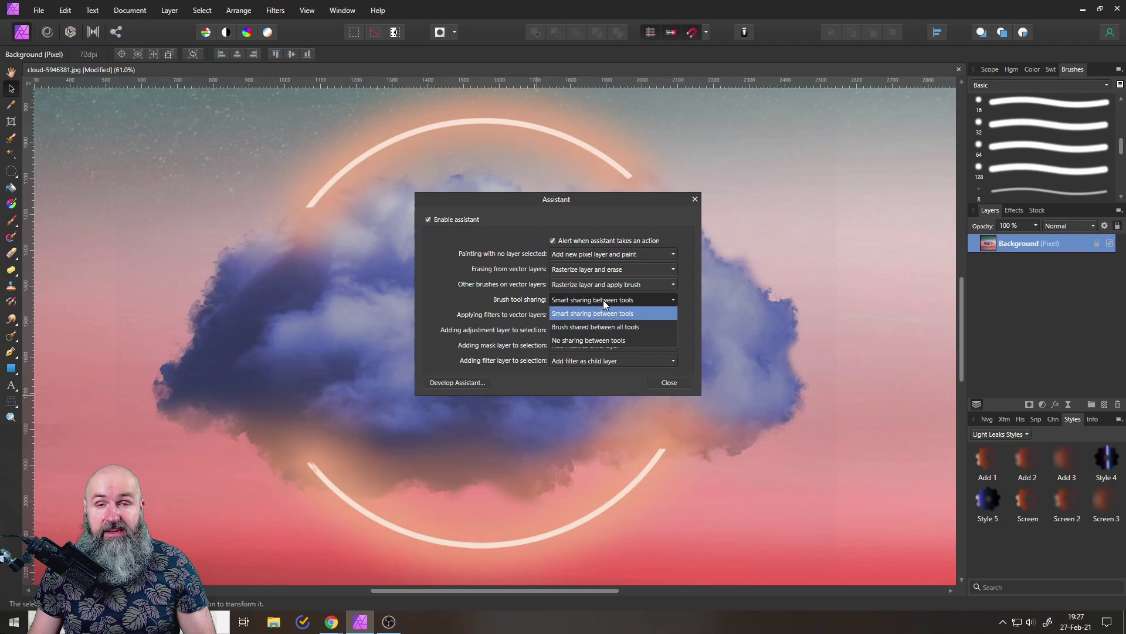
left_click(603, 300)
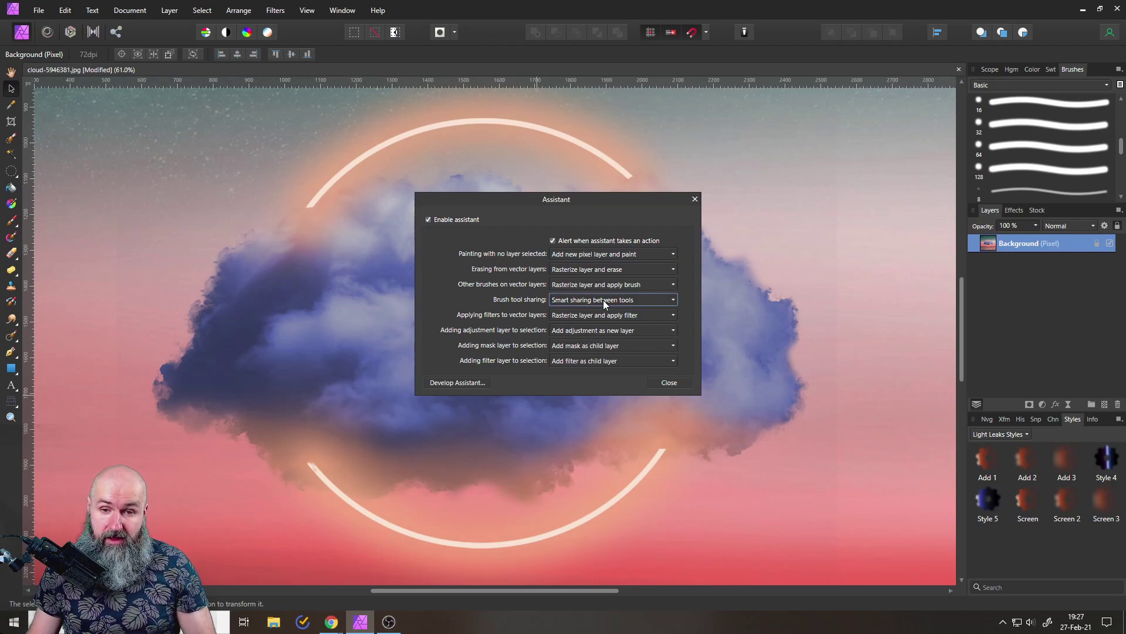
left_click(428, 219)
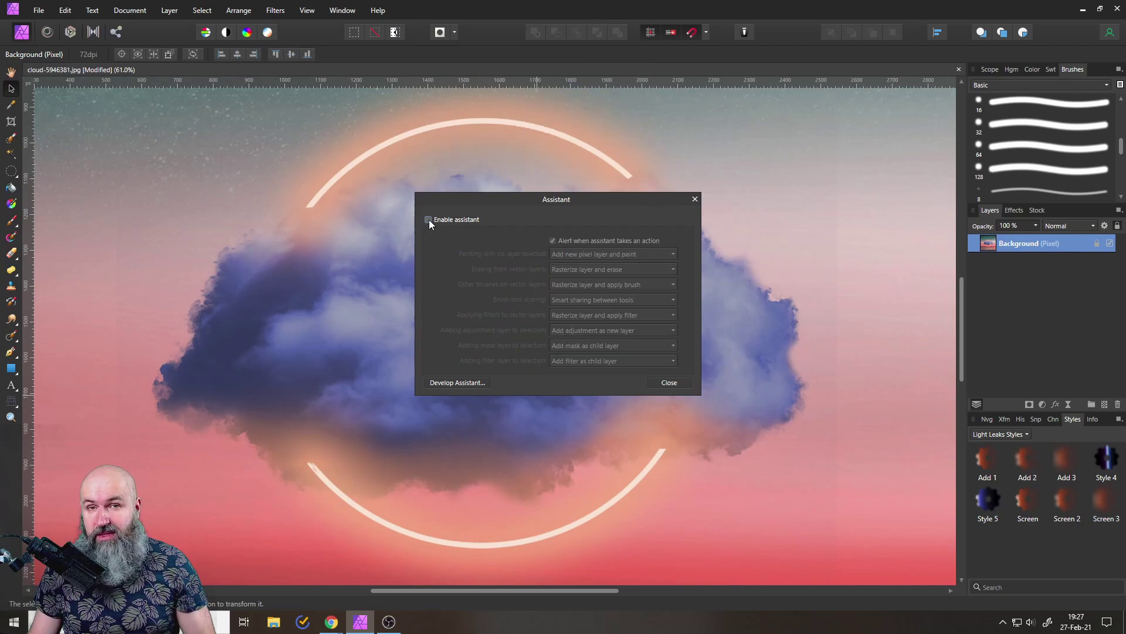
left_click(428, 219)
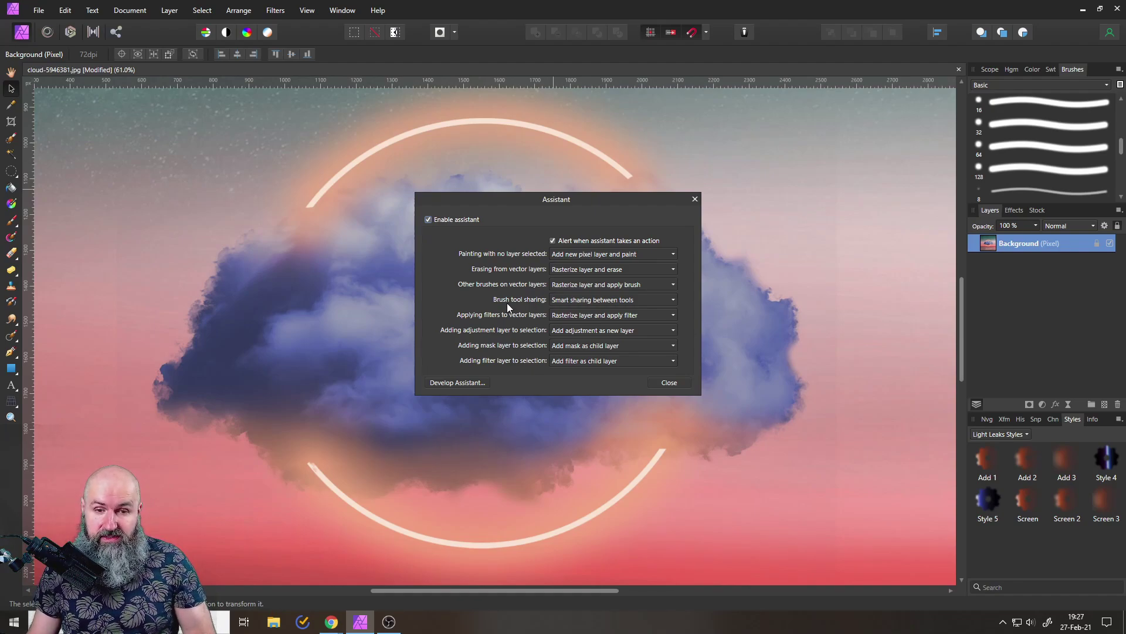
Keep smart brush sharing and paint test dabs with the Paint Brush's Textures 256 brush
left_click(666, 301)
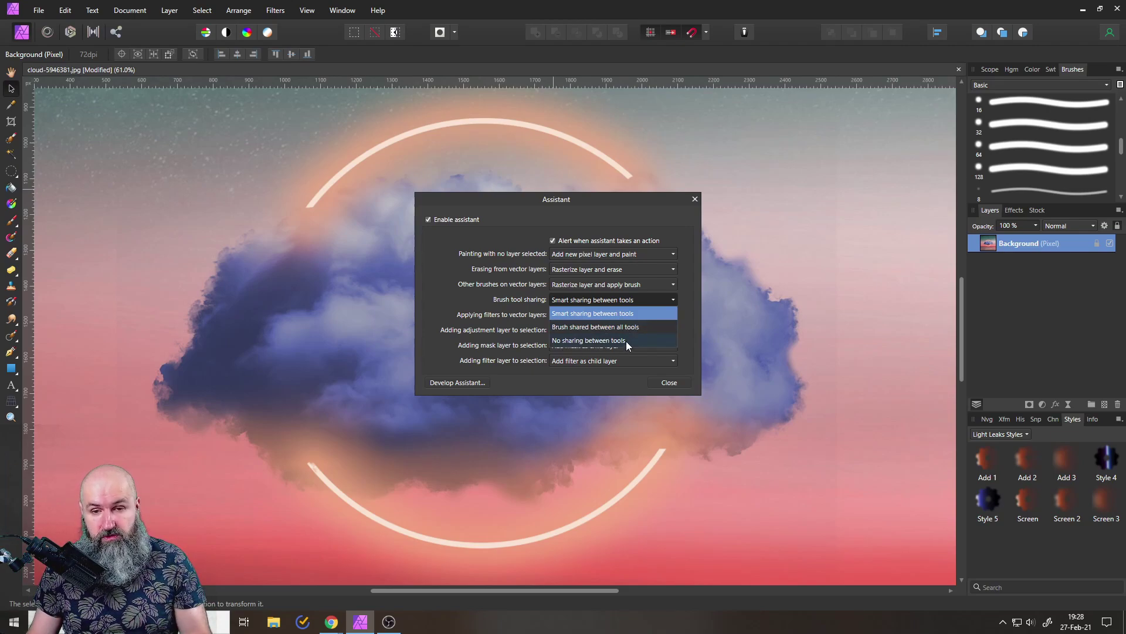
left_click(558, 315)
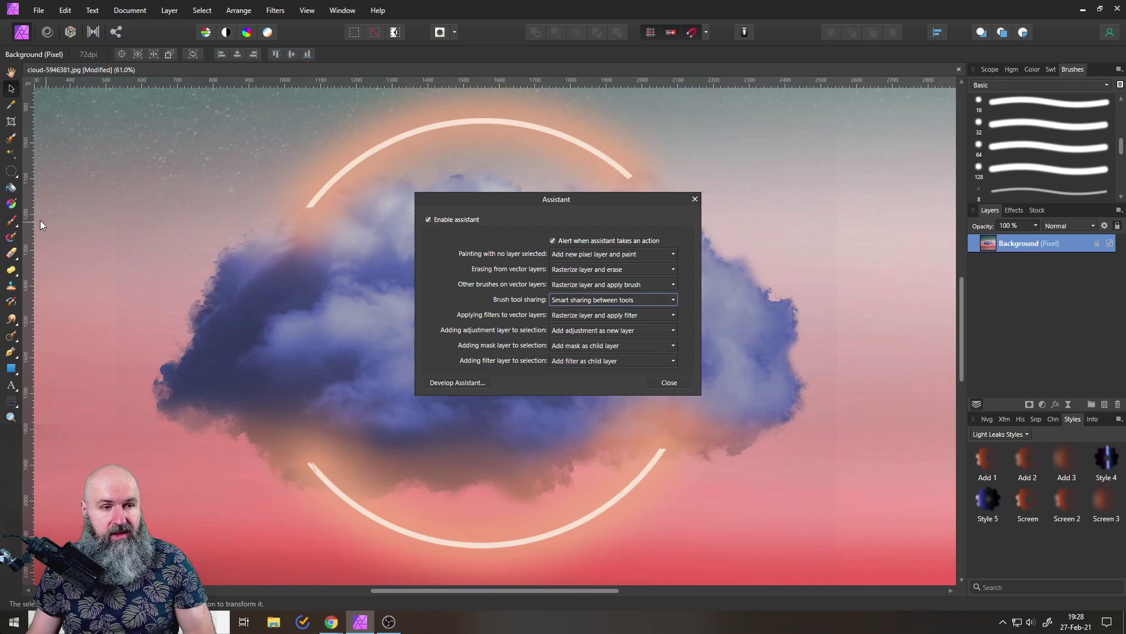
left_click(9, 229)
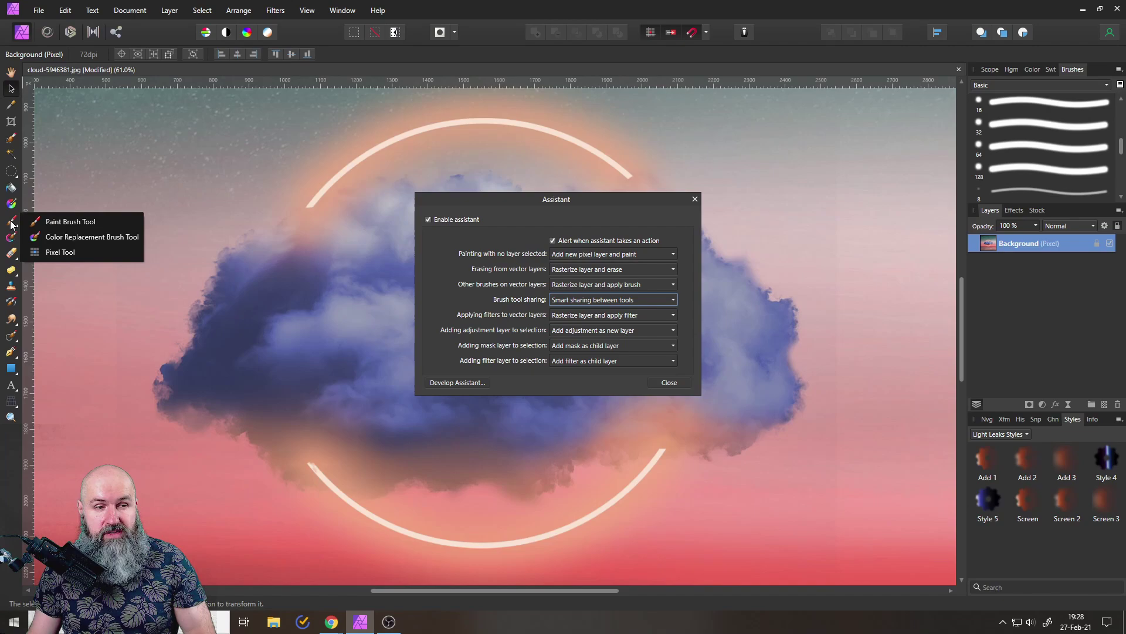
left_click(10, 223)
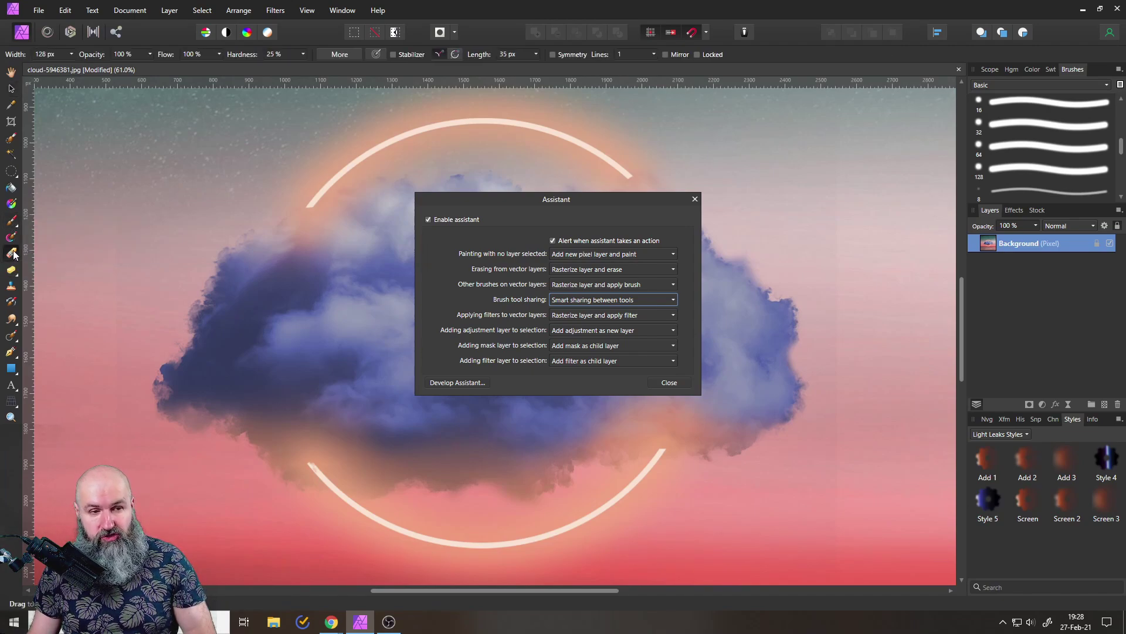
left_click(91, 214)
left_click(1032, 86)
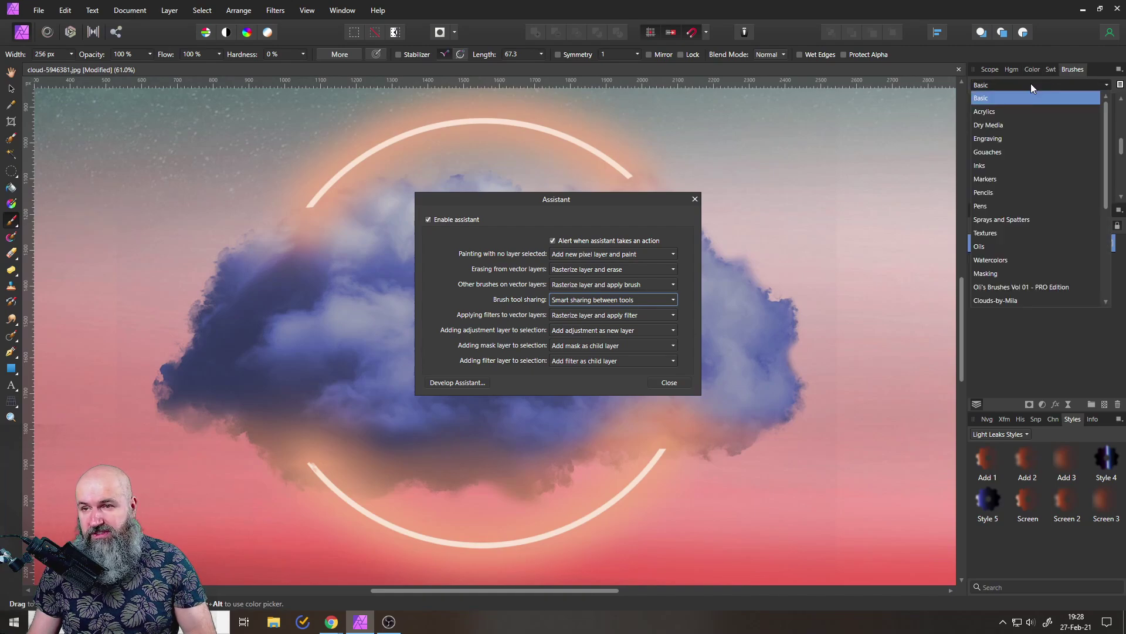
left_click(986, 233)
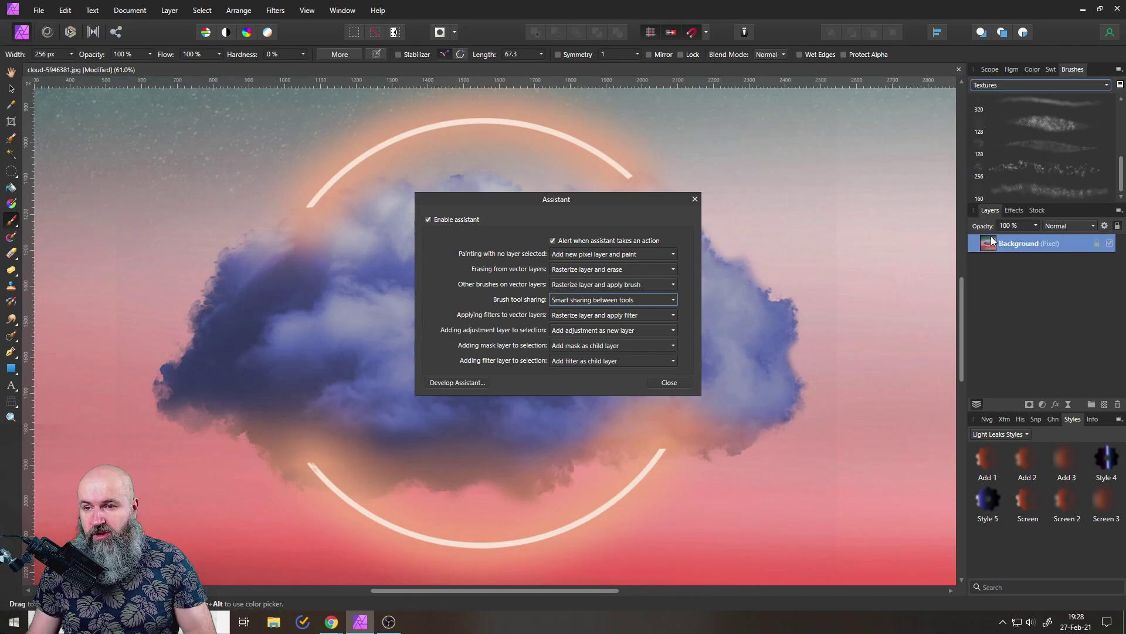
left_click(1031, 170)
left_click(848, 197)
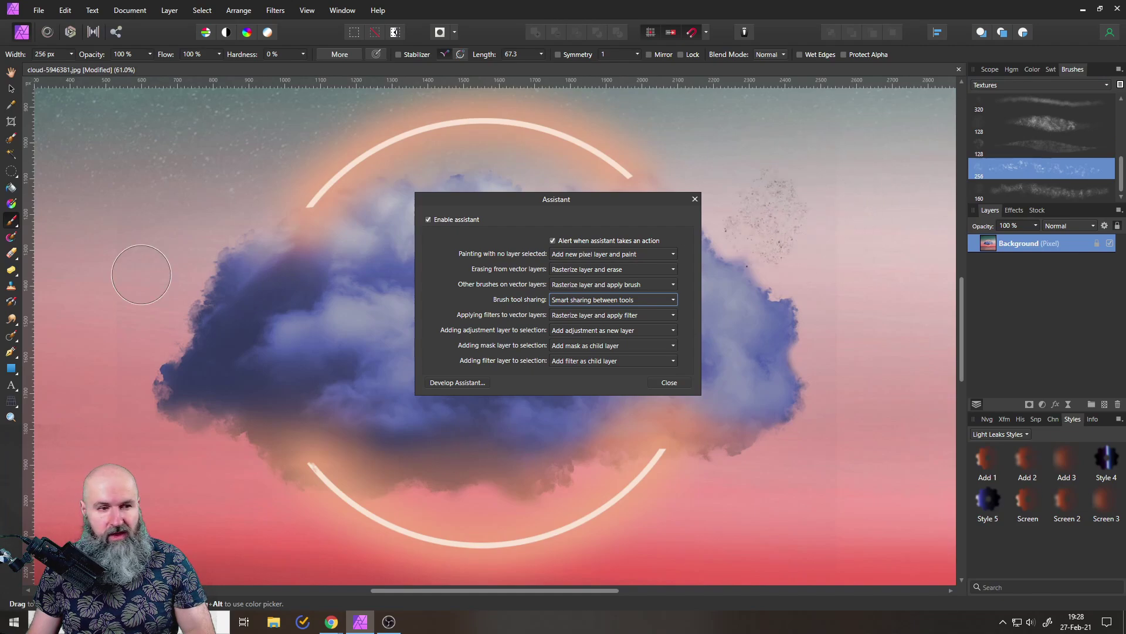
Set Brush tool sharing to 'Brush shared between all tools' and compare with the Erase Brush
left_click(11, 252)
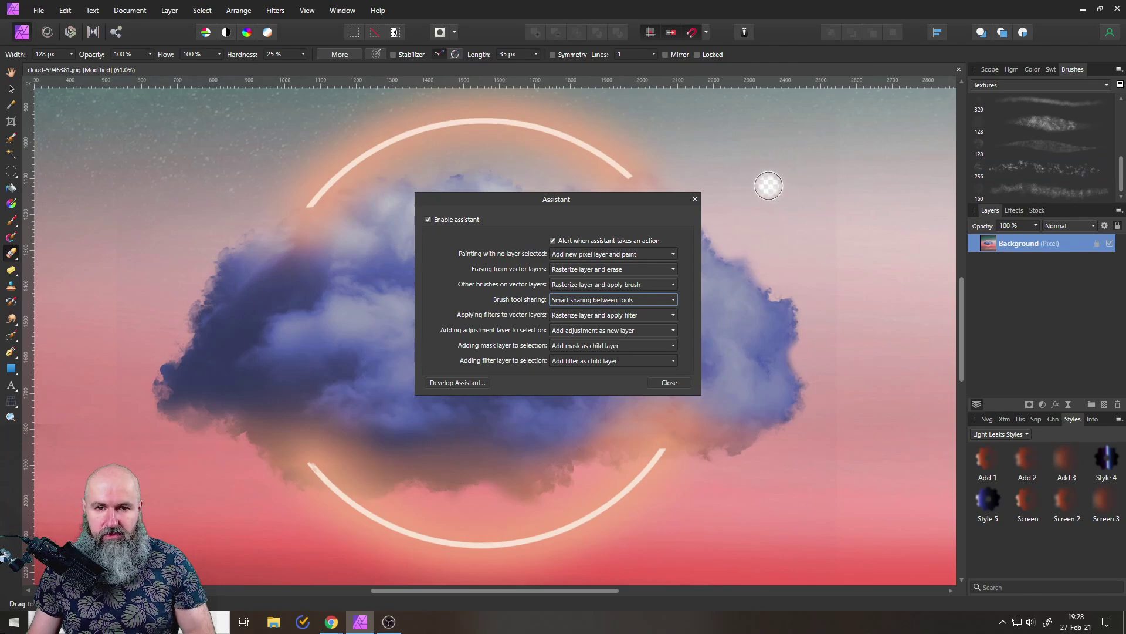
key("b")
left_click(594, 298)
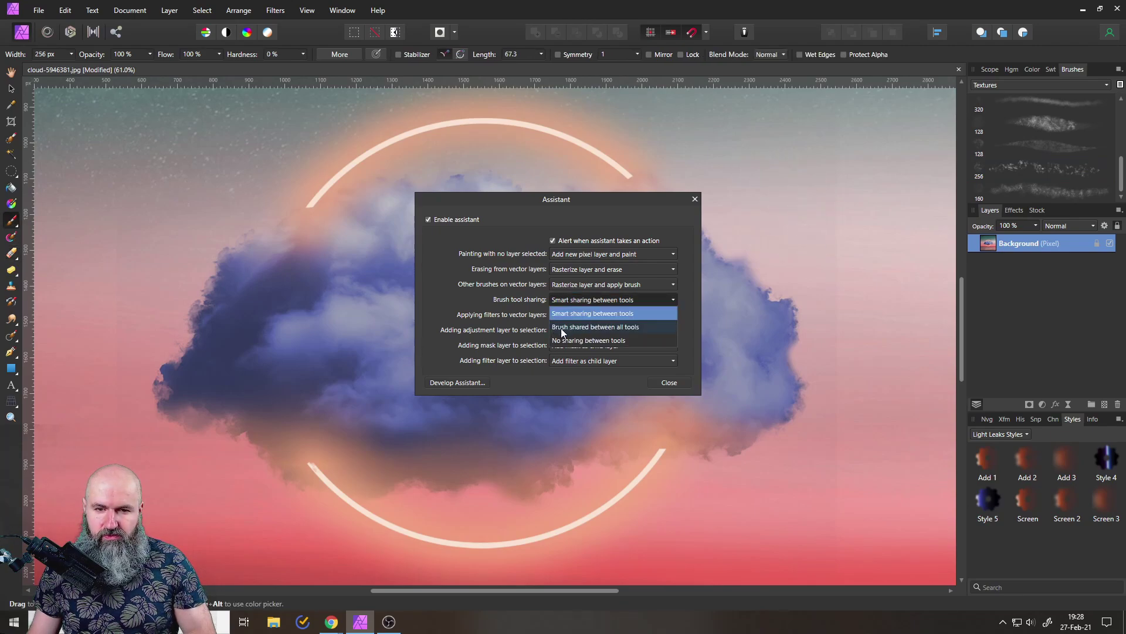
left_click(614, 329)
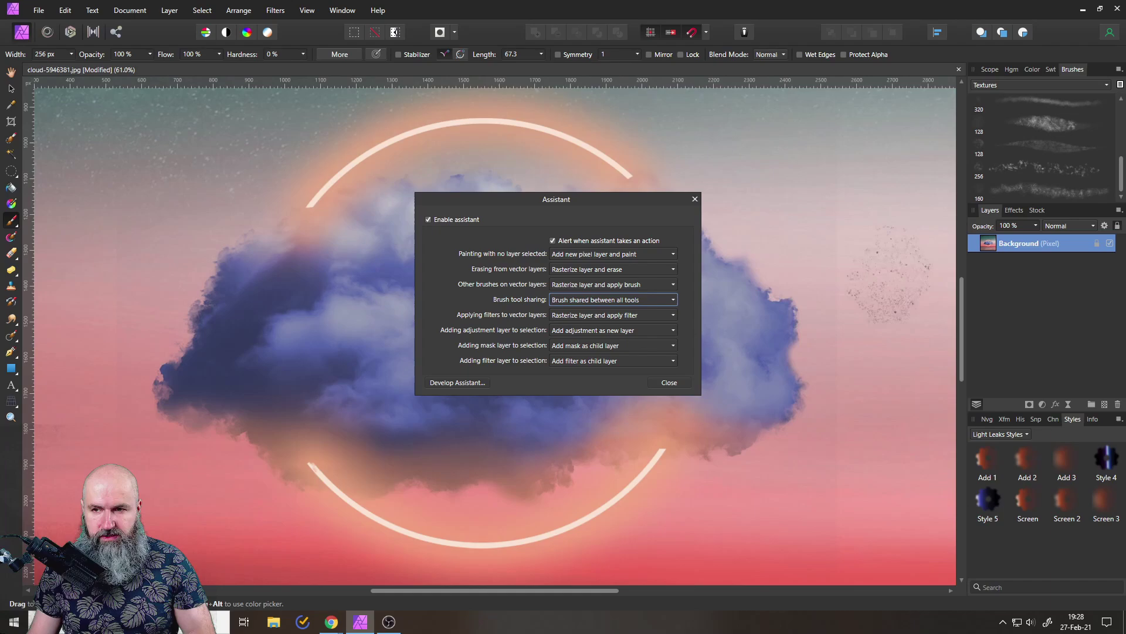
left_click(1027, 162)
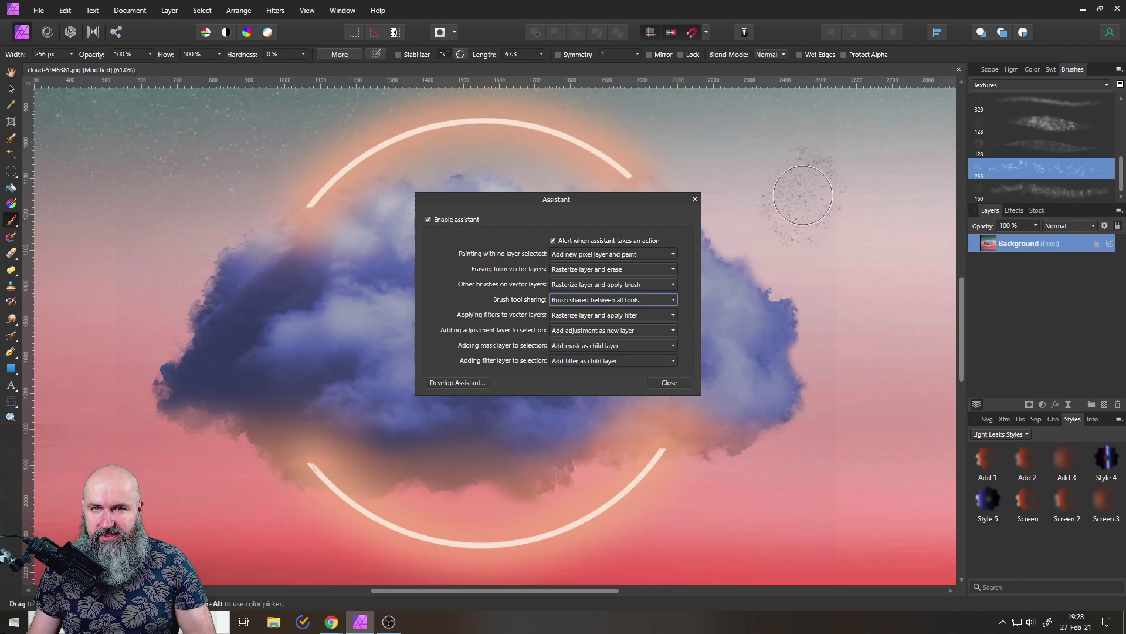
left_click(10, 252)
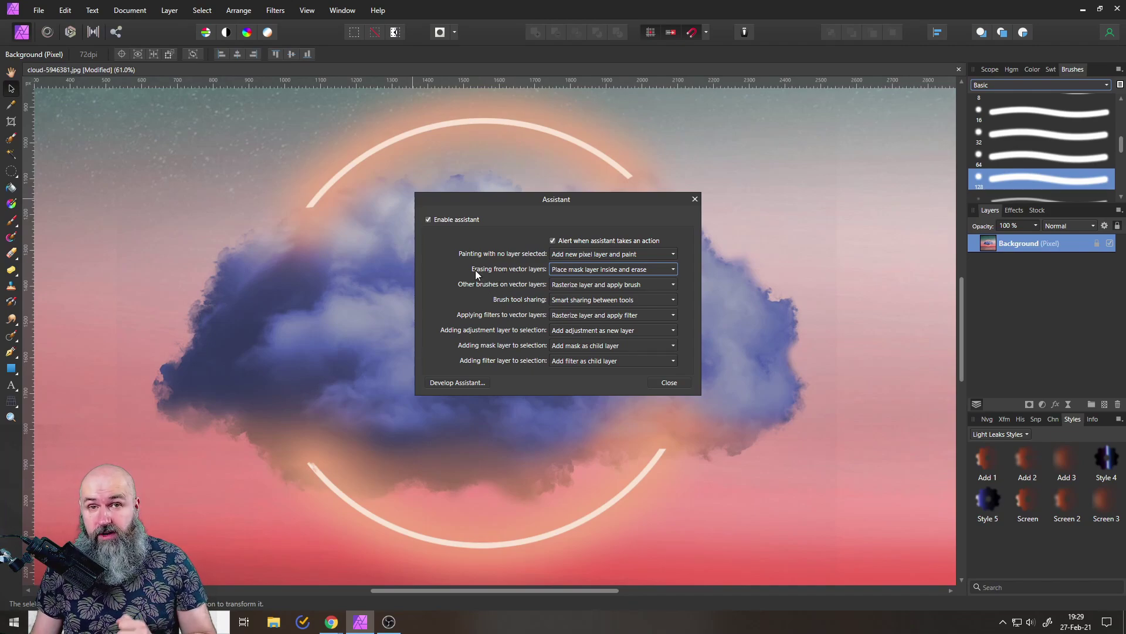
Draw a white rectangle on the left and erase its upper-right corner, creating a nested Mask
left_click(11, 368)
left_click_drag(98, 225, 294, 497)
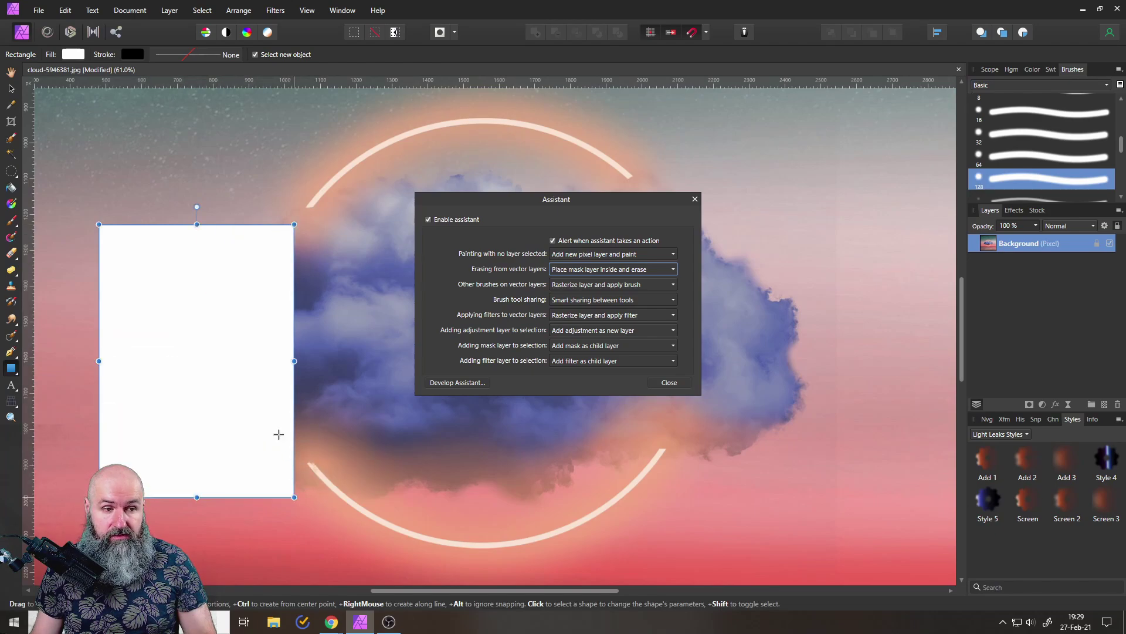
left_click(9, 252)
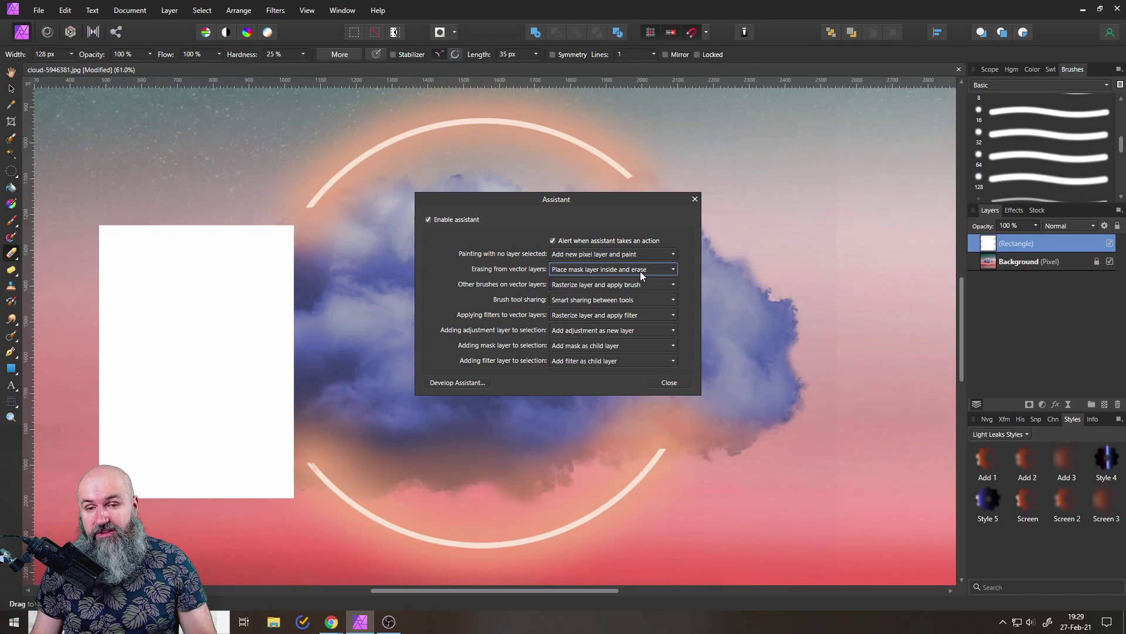
mouse_move(290, 233)
left_mouse_down()
mouse_move(276, 234)
mouse_move(289, 277)
mouse_move(237, 232)
mouse_move(176, 231)
mouse_move(252, 294)
mouse_move(288, 348)
mouse_move(259, 329)
mouse_move(254, 305)
mouse_move(246, 322)
mouse_move(191, 255)
left_mouse_up()
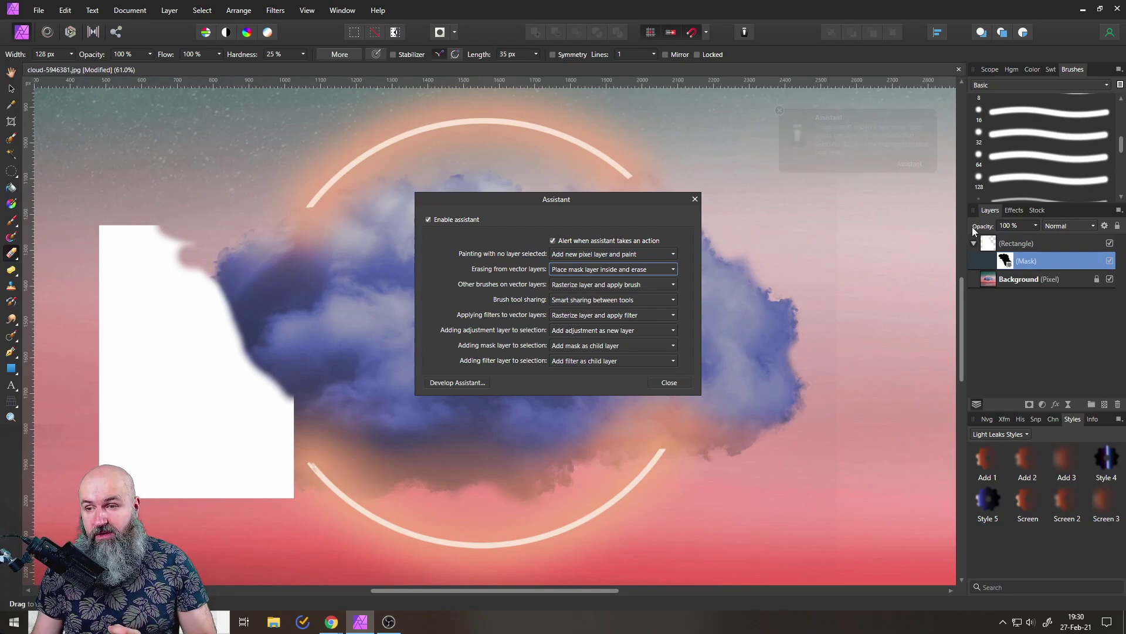
left_click(780, 110)
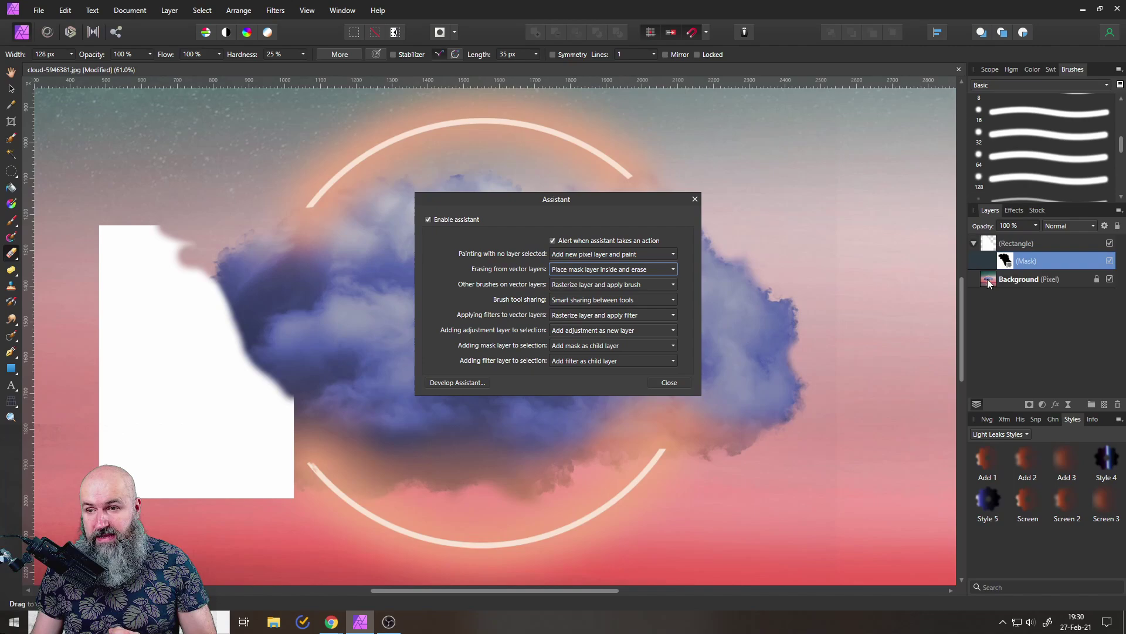
mouse_move(1002, 260)
left_mouse_down()
mouse_move(1019, 242)
mouse_move(1001, 265)
left_mouse_up()
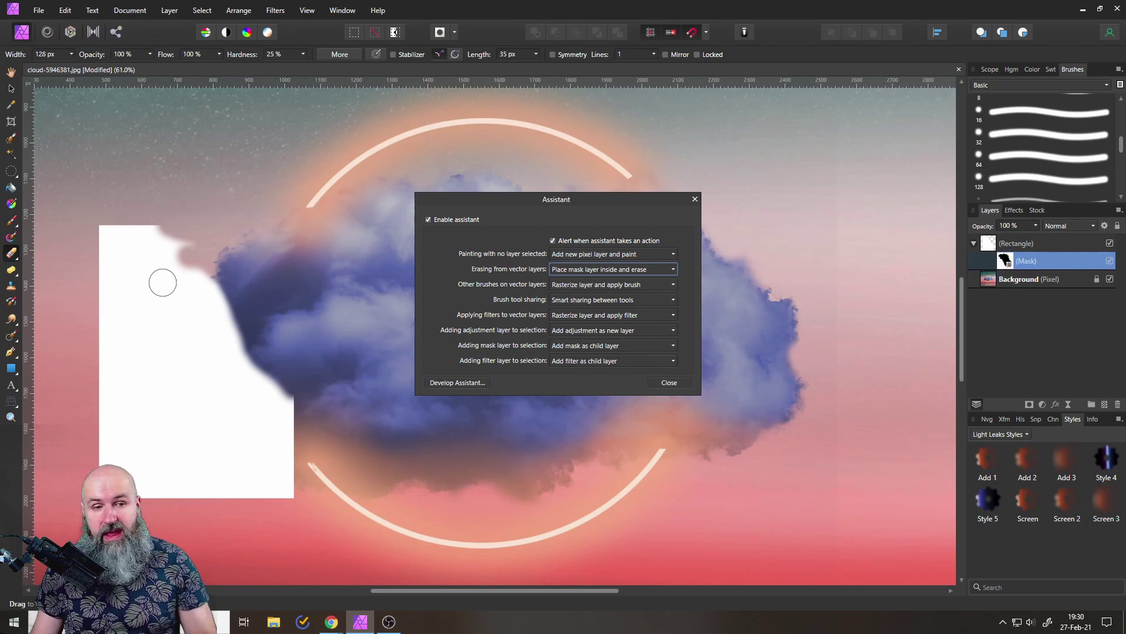
Delete the rectangle's mask, set vector erasing to 'Rasterize layer and erase', test-erase, then undo
mouse_move(161, 232)
left_mouse_down()
mouse_move(217, 261)
mouse_move(197, 344)
mouse_move(174, 315)
mouse_move(220, 328)
mouse_move(239, 317)
left_mouse_up()
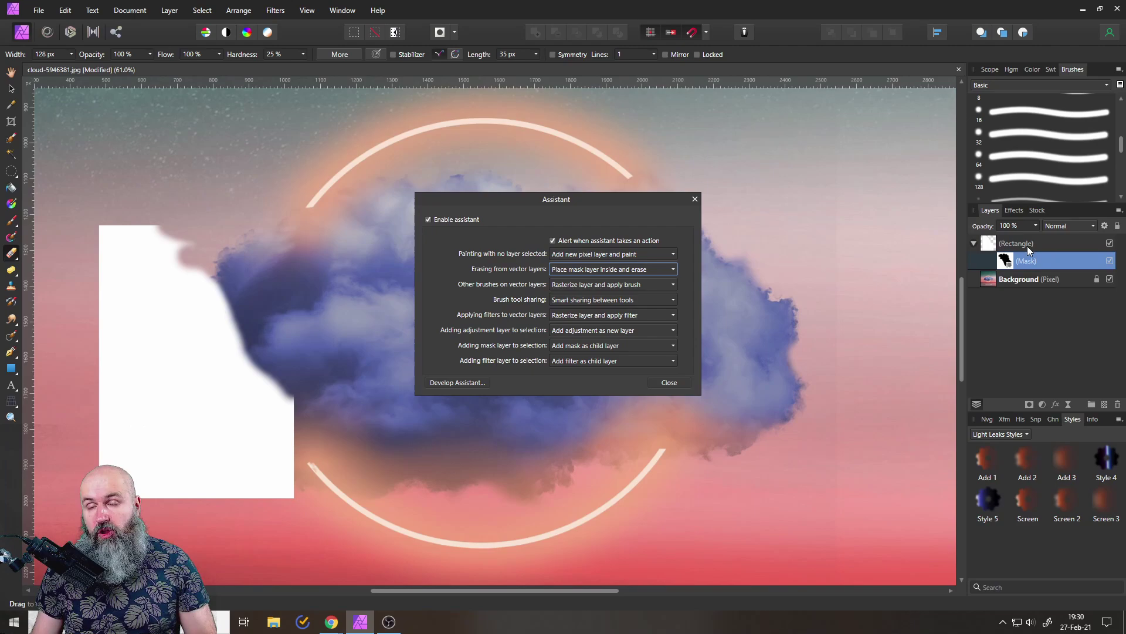
left_click(1118, 404)
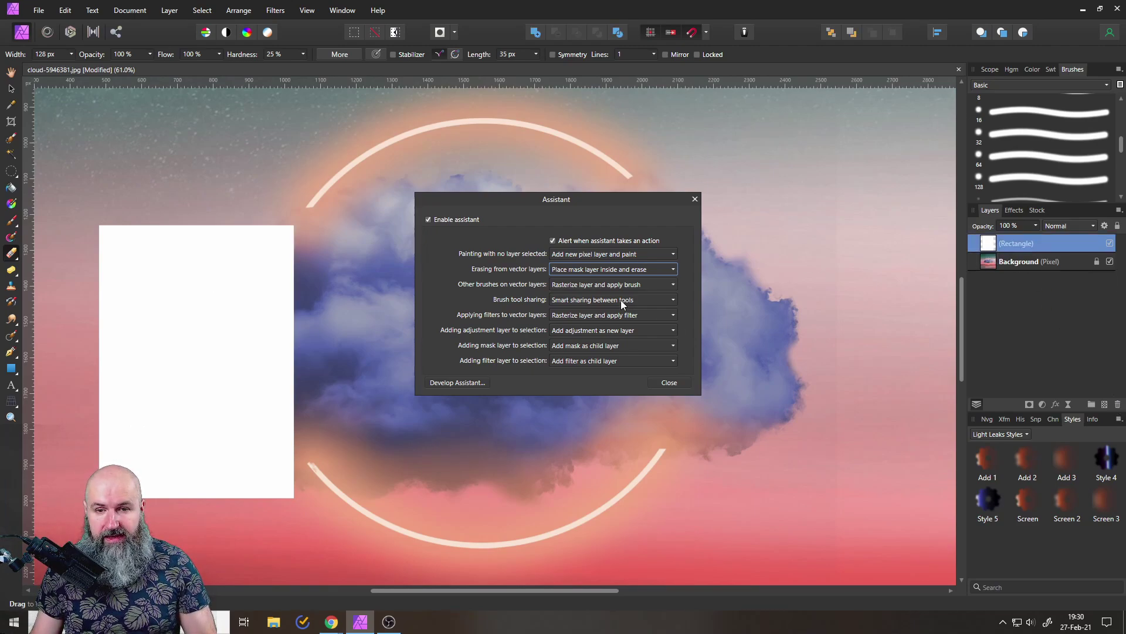
left_click(582, 268)
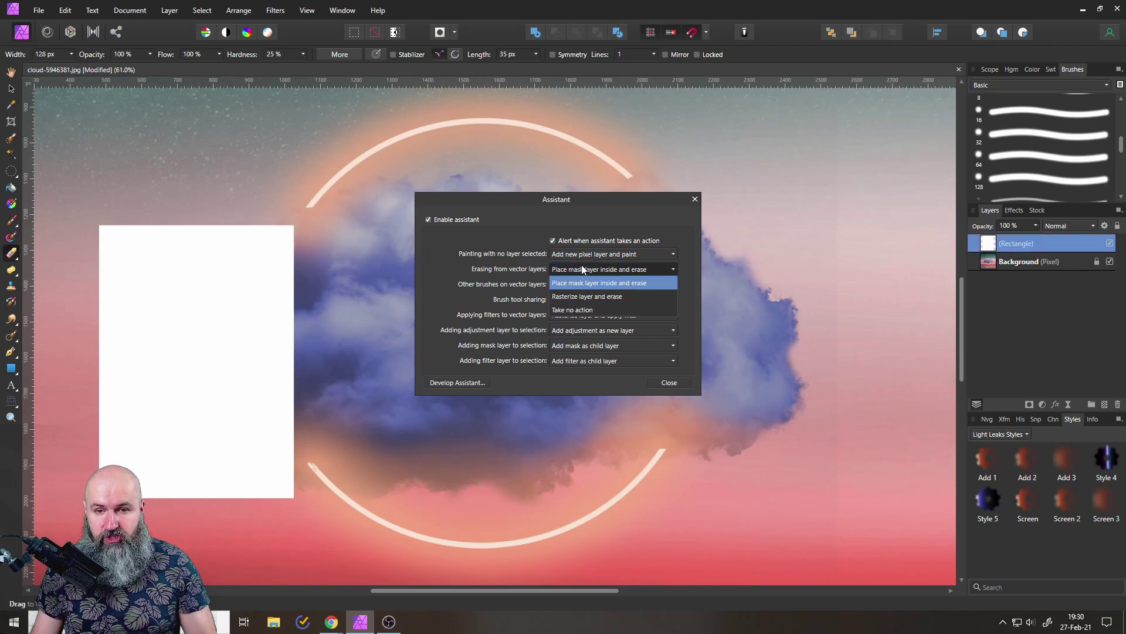
left_click(596, 295)
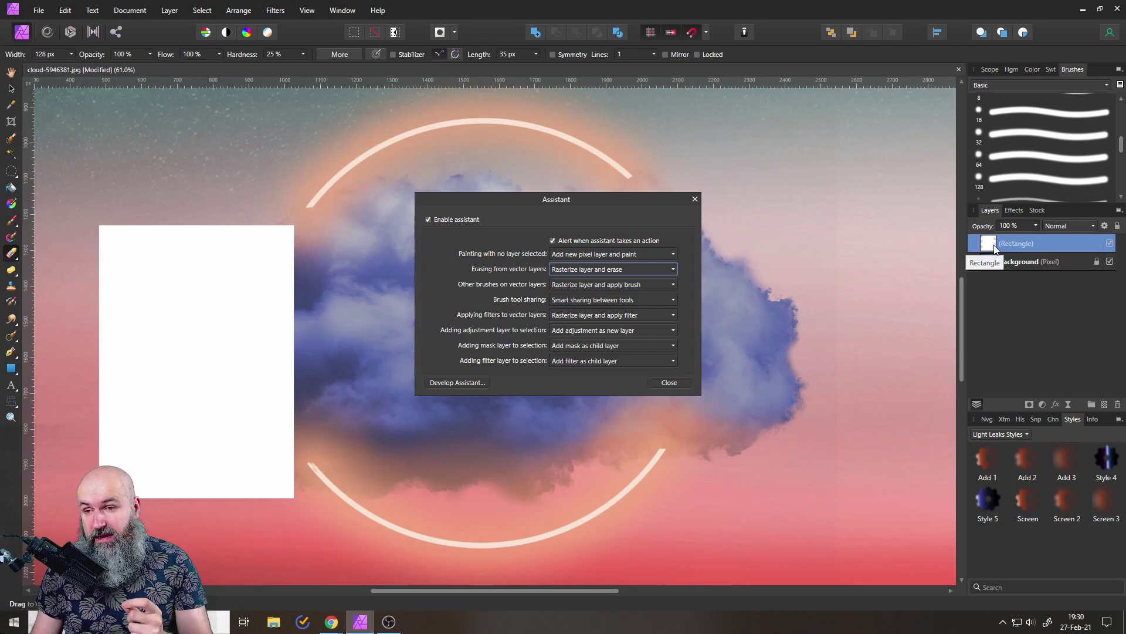
mouse_move(233, 232)
left_mouse_down()
mouse_move(250, 296)
mouse_move(239, 327)
mouse_move(259, 326)
mouse_move(261, 306)
left_mouse_up()
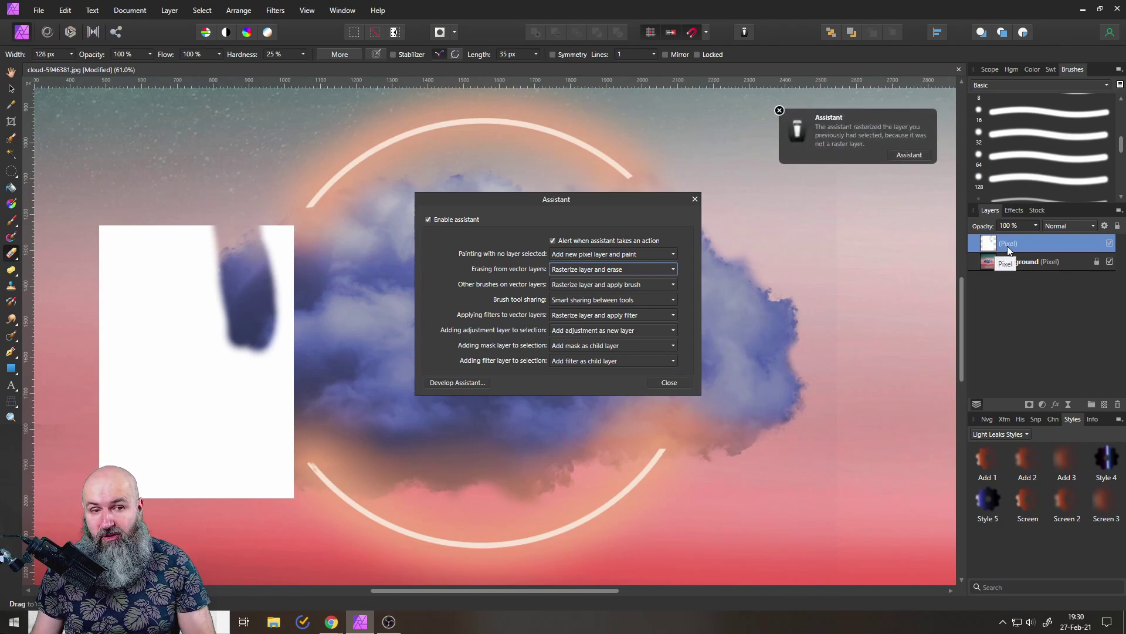
left_click(254, 376)
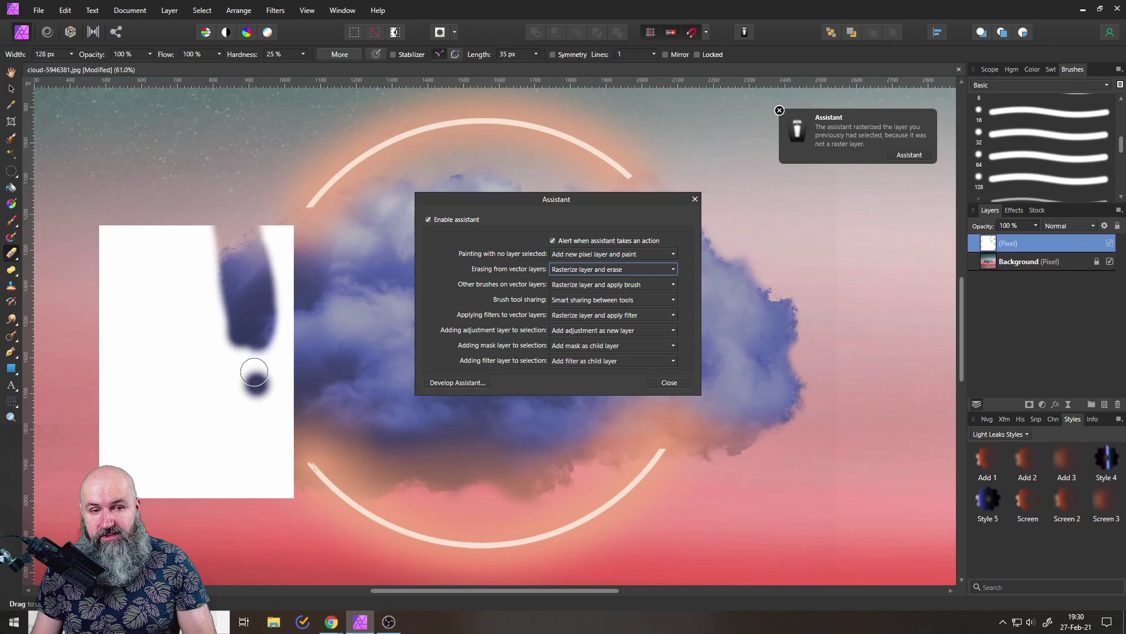
key("ctrl+z")
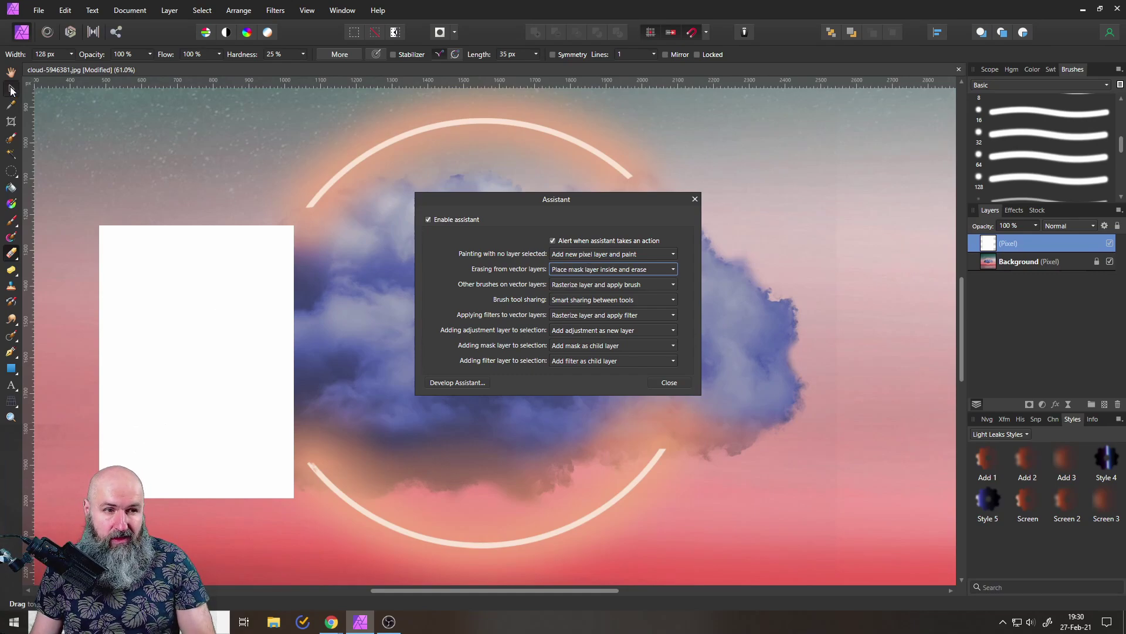
Delete the white rectangle layer, then add and remove a test Curves adjustment
left_click(11, 89)
key("Delete")
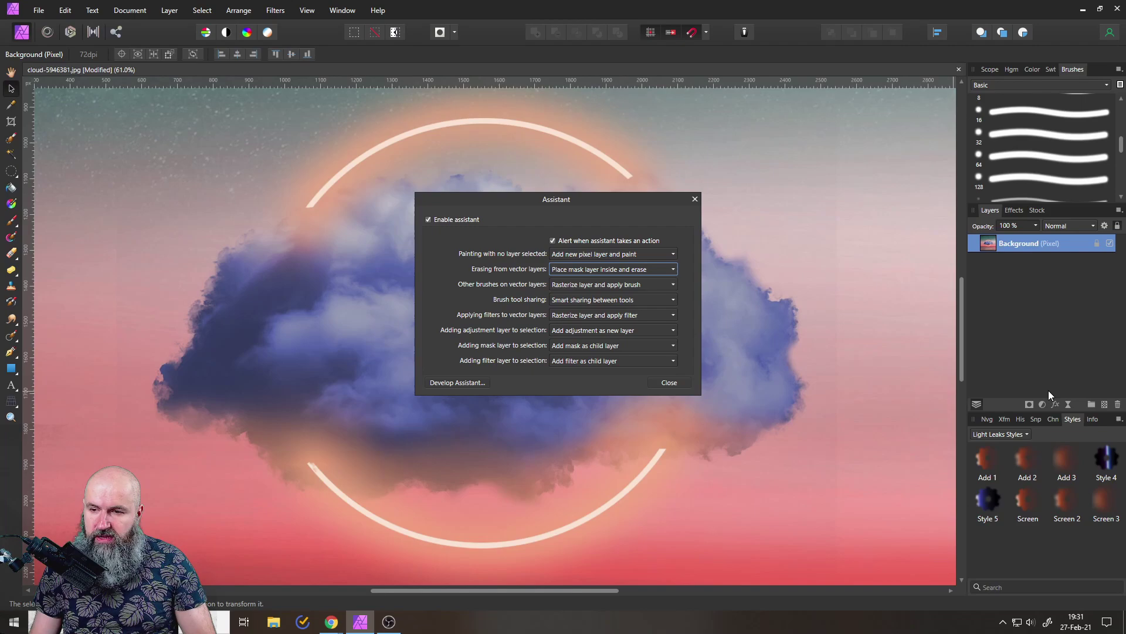
left_click(1042, 405)
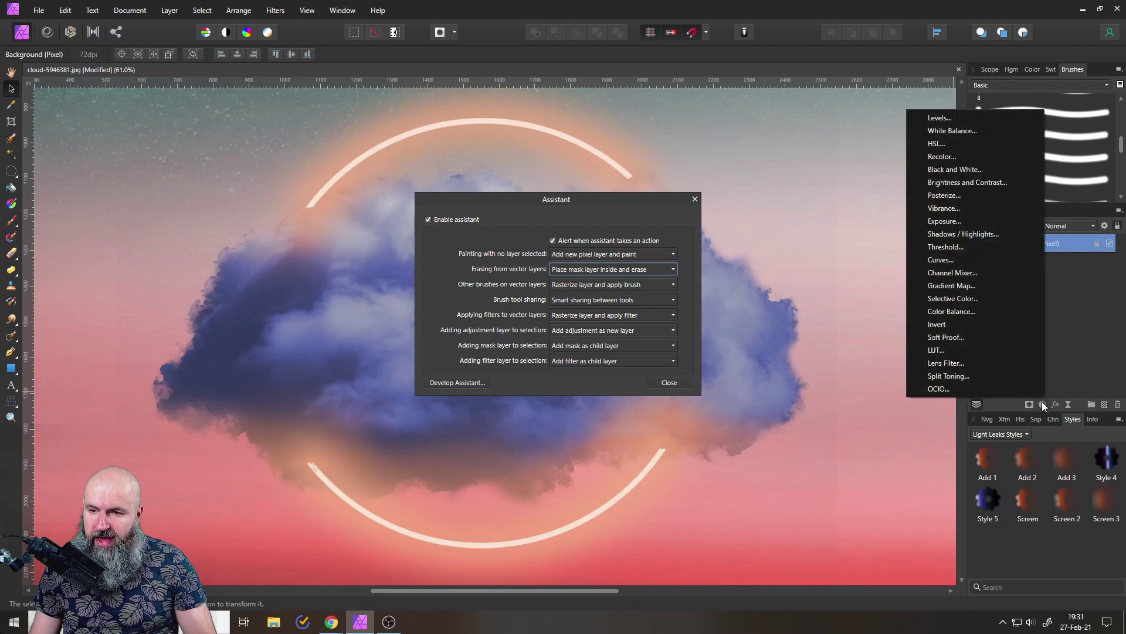
left_click(952, 260)
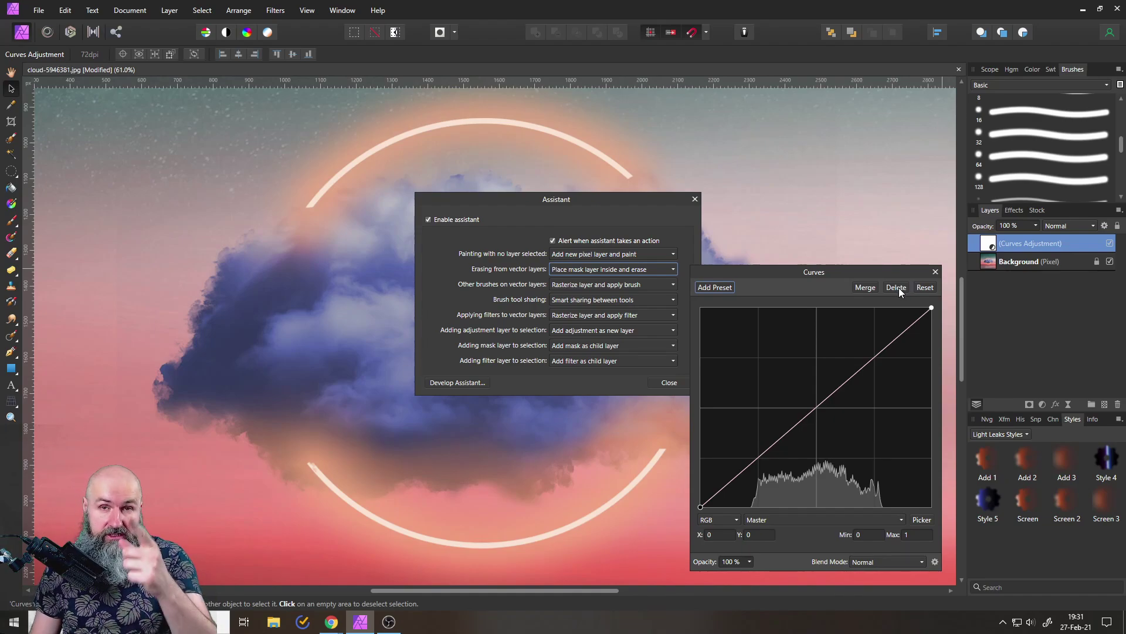
left_click(896, 288)
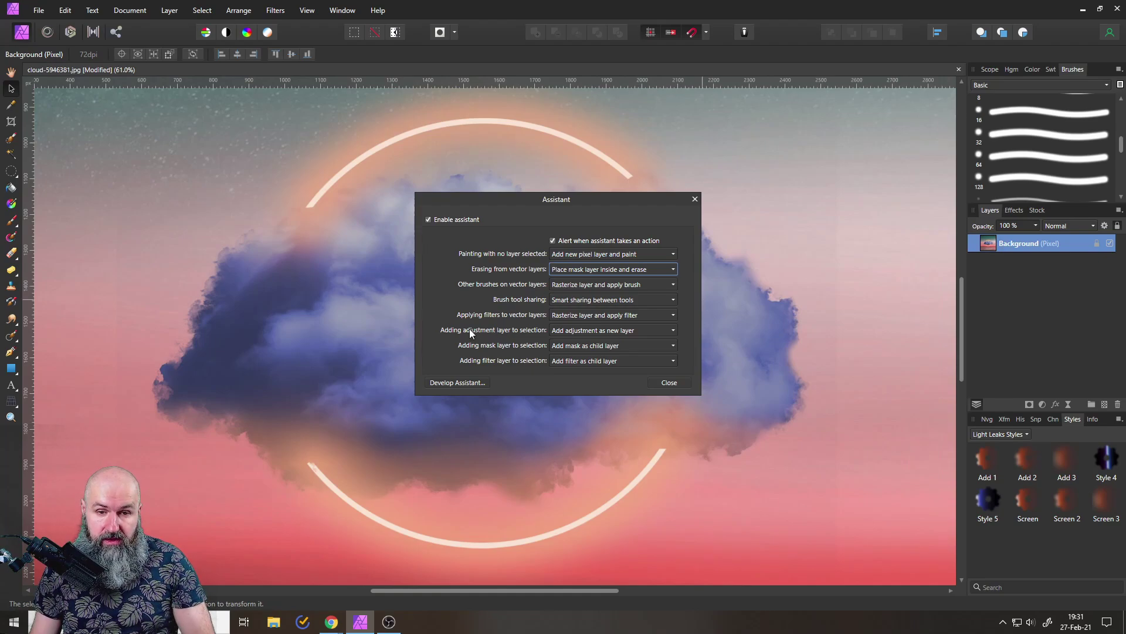
Set 'Adding adjustment layer to selection' to Add adjustment as child layer and test with Curves
left_click(567, 335)
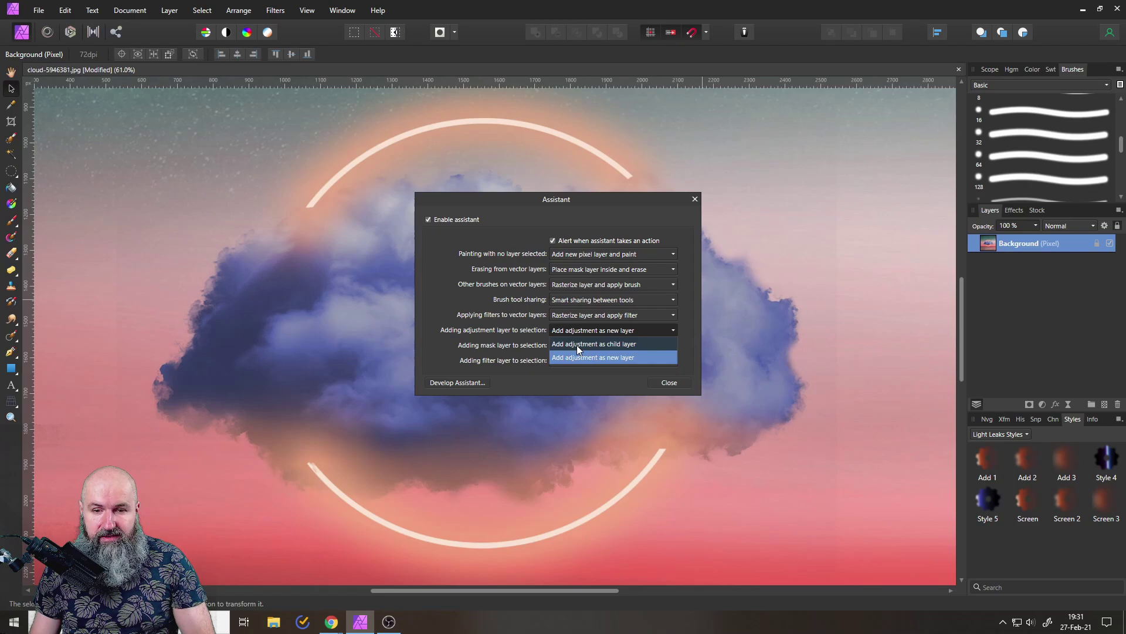
left_click(617, 345)
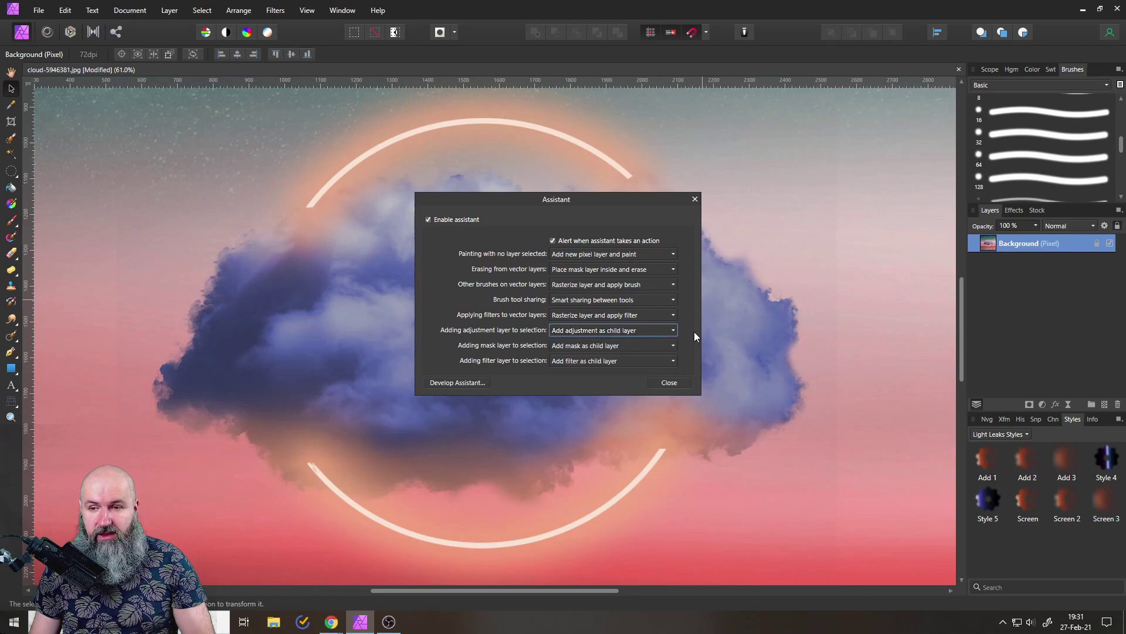
left_click(1042, 405)
left_click(948, 255)
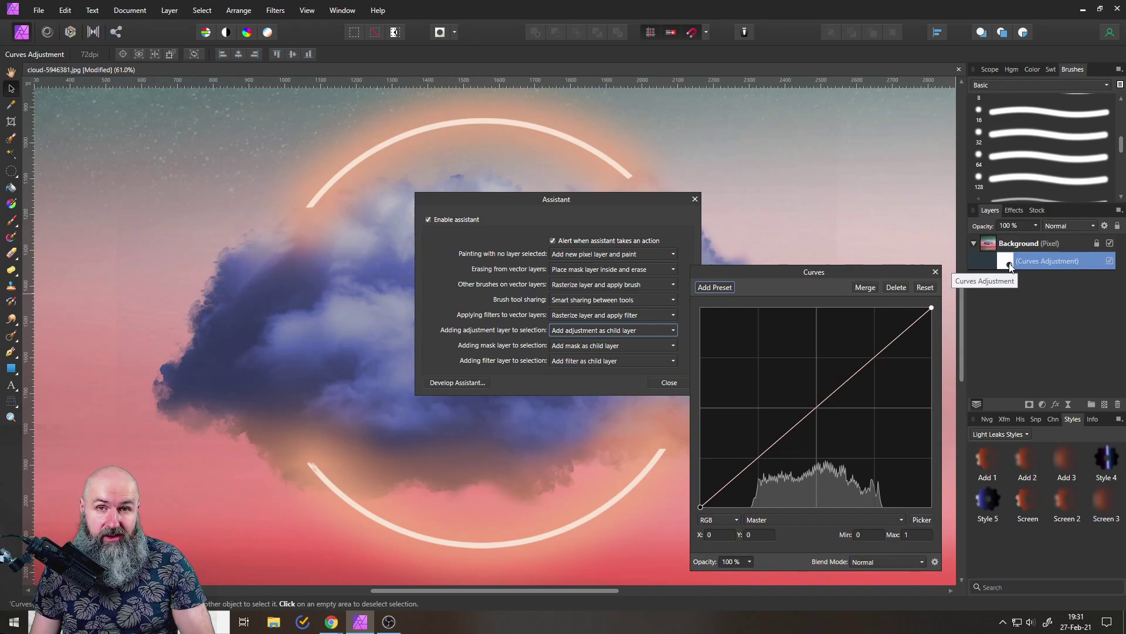
left_click(896, 288)
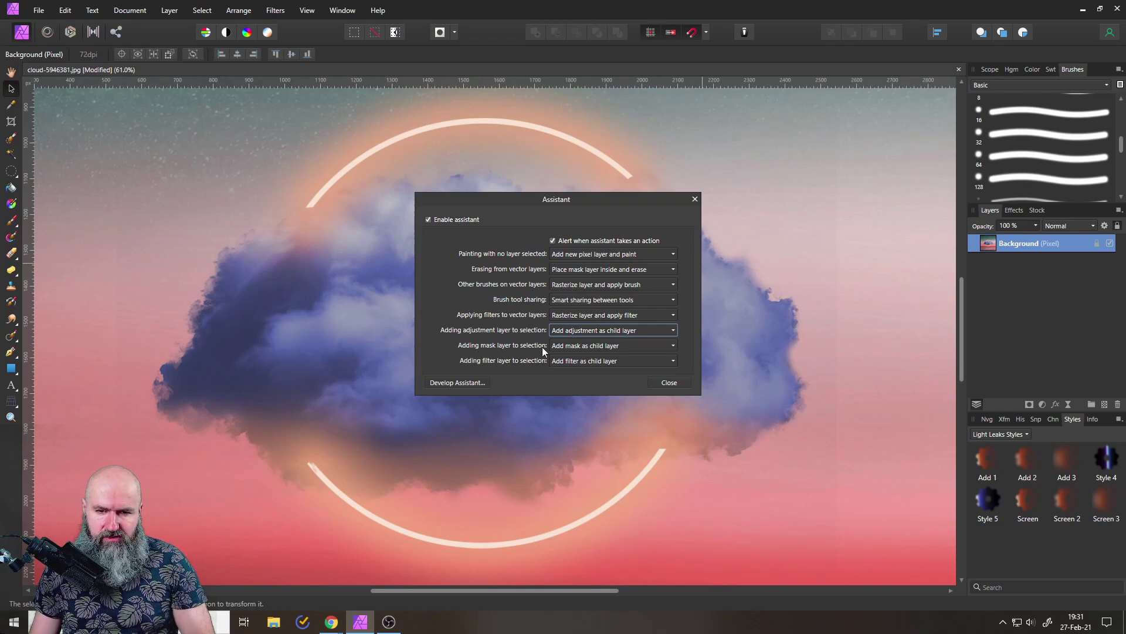
Set 'Adding mask layer to selection' to Add mask as new layer, testing a mask before and after
left_click(1031, 404)
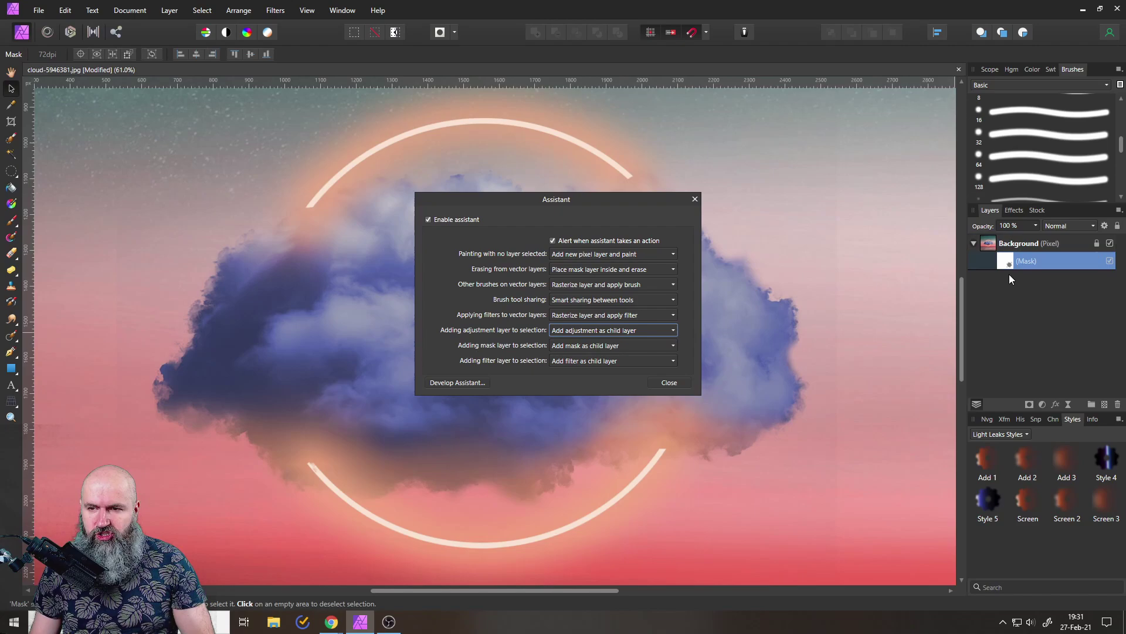
left_click(1118, 404)
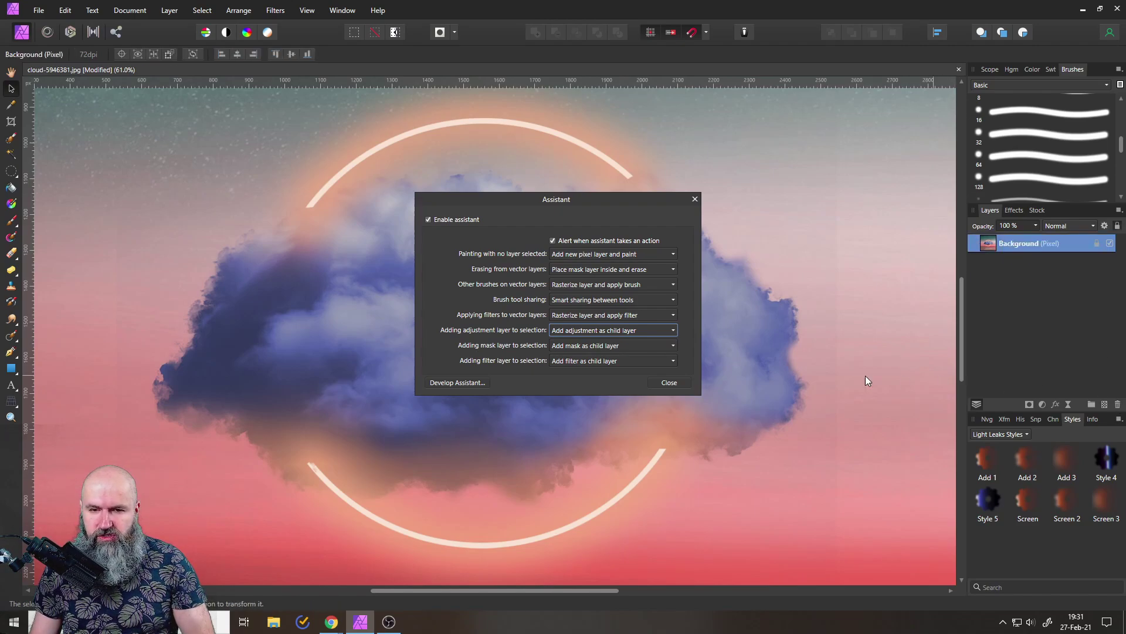
left_click(621, 347)
left_click(600, 374)
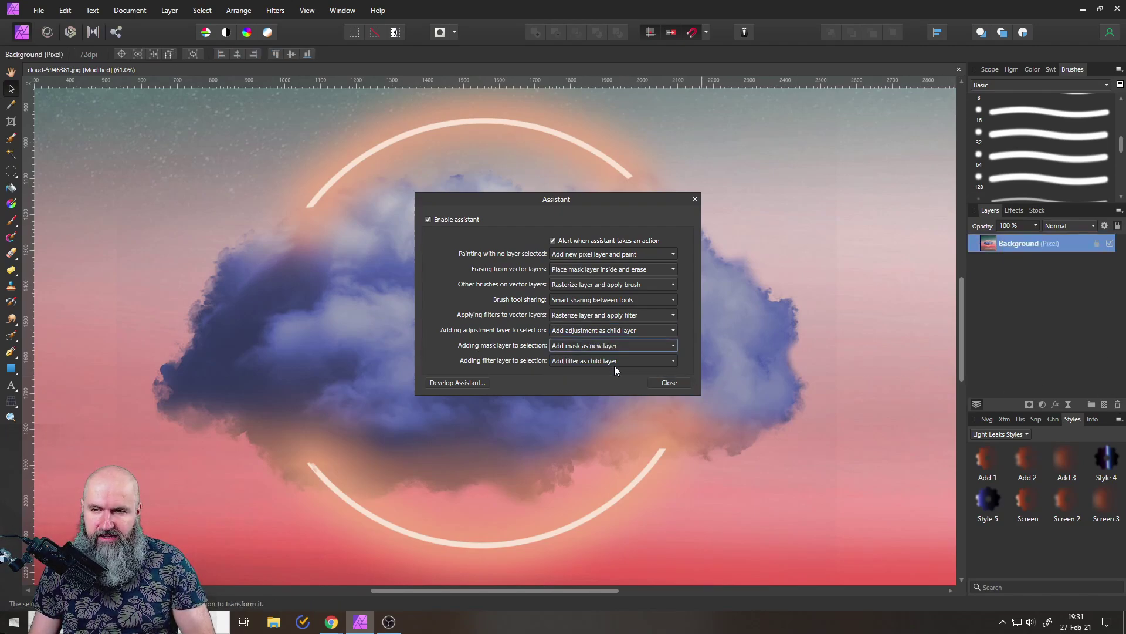
left_click(1030, 404)
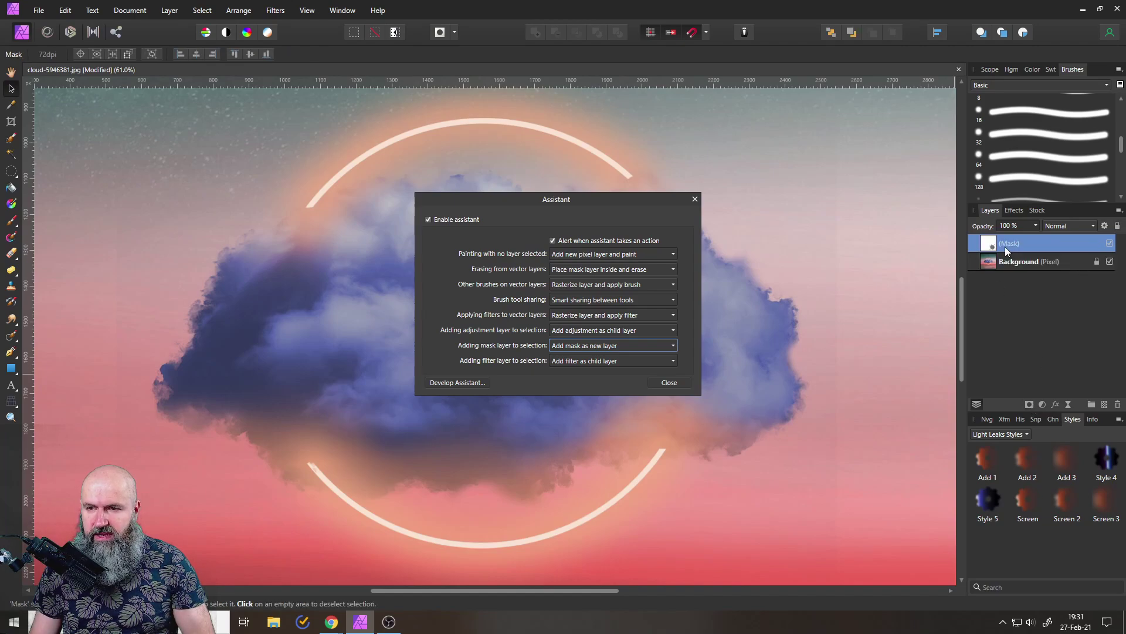
left_click(1117, 405)
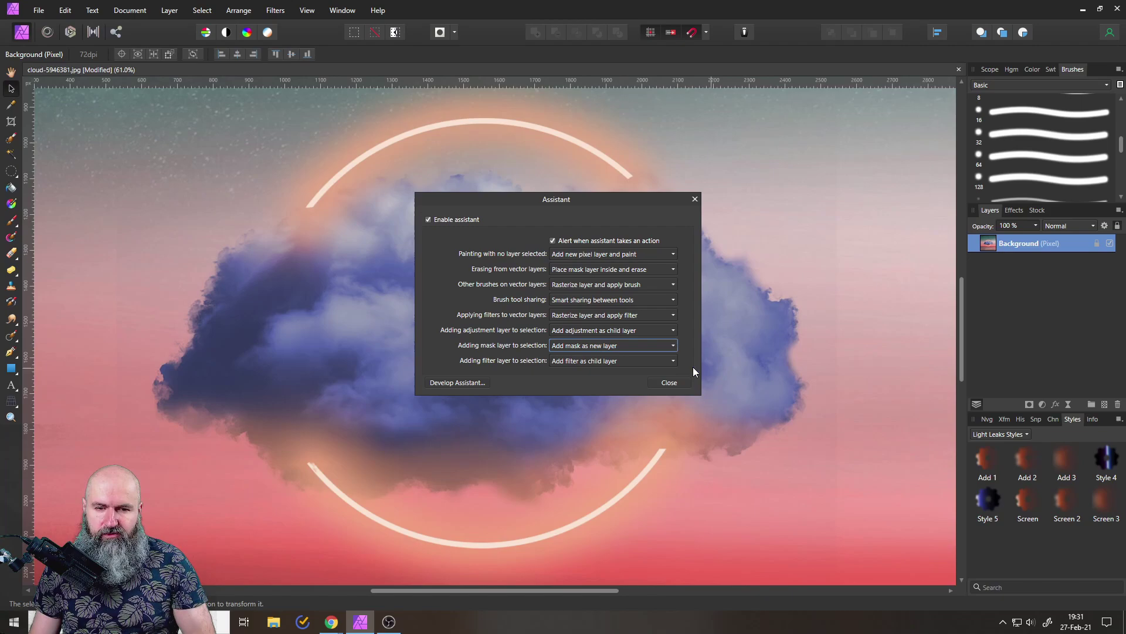
Set 'Adding filter layer to selection' to Add filter as new layer, testing with a Gaussian Blur live filter
left_click(1068, 403)
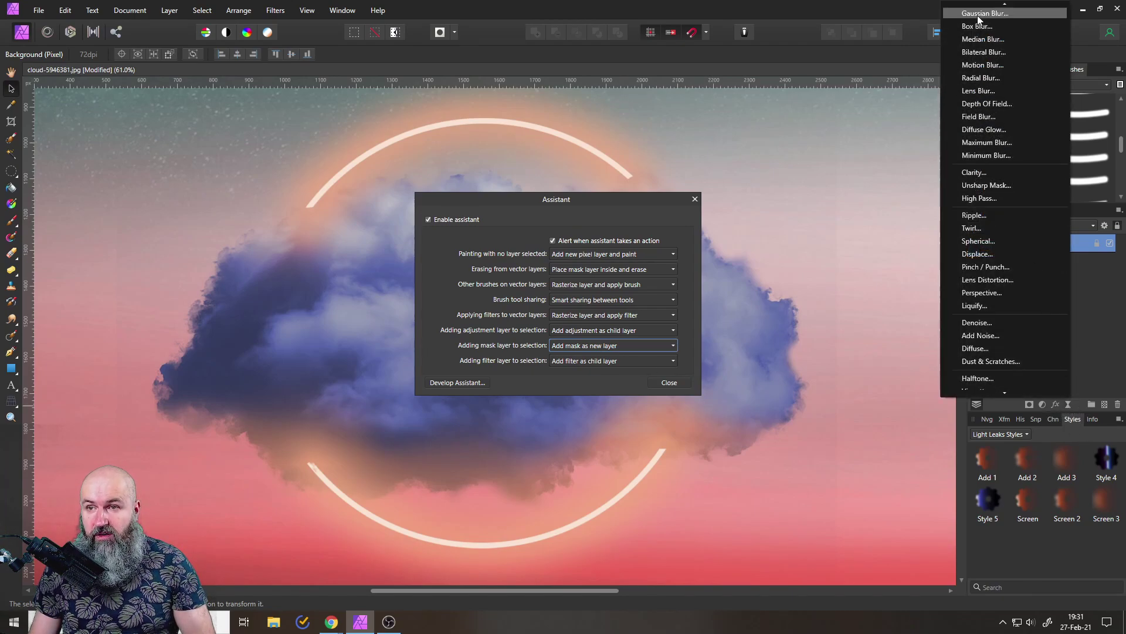
left_click(980, 9)
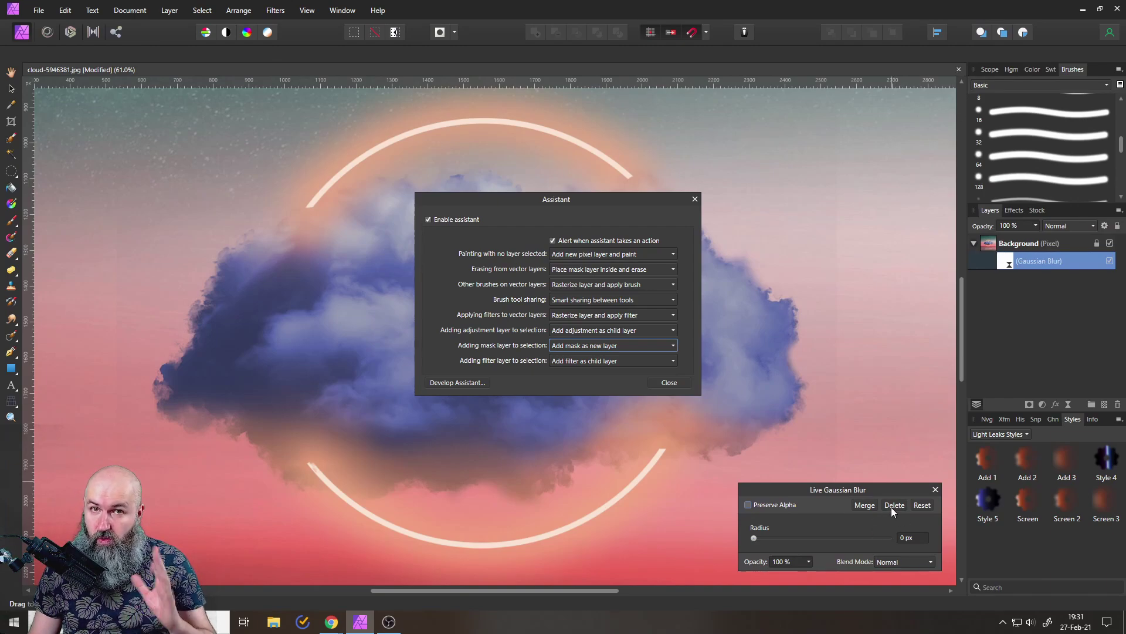
left_click(895, 505)
left_click(572, 361)
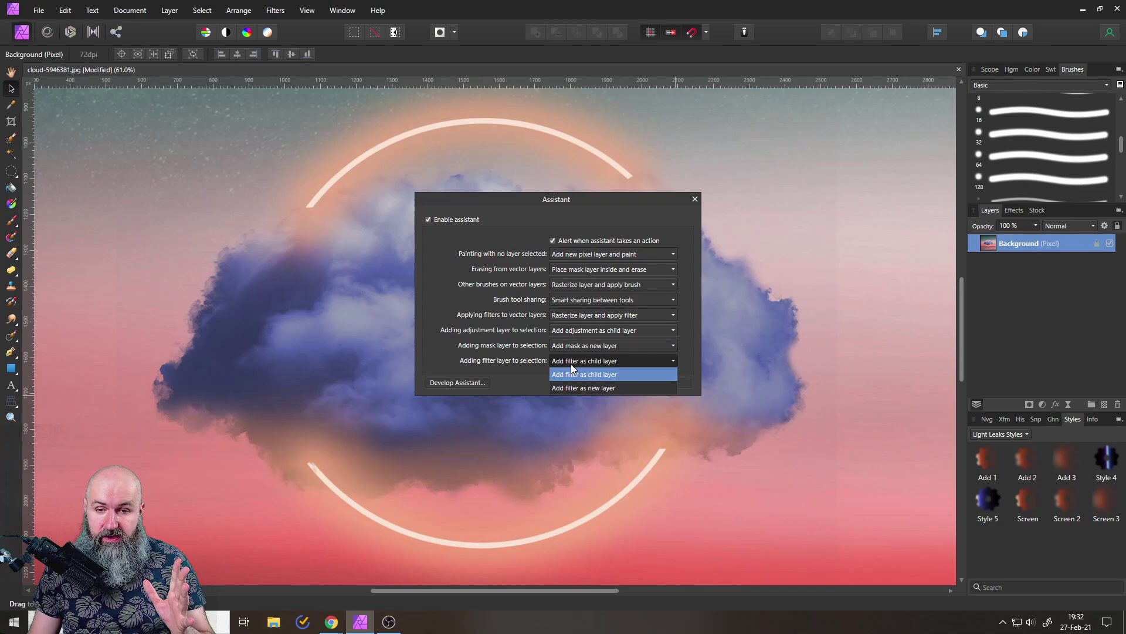
left_click(579, 388)
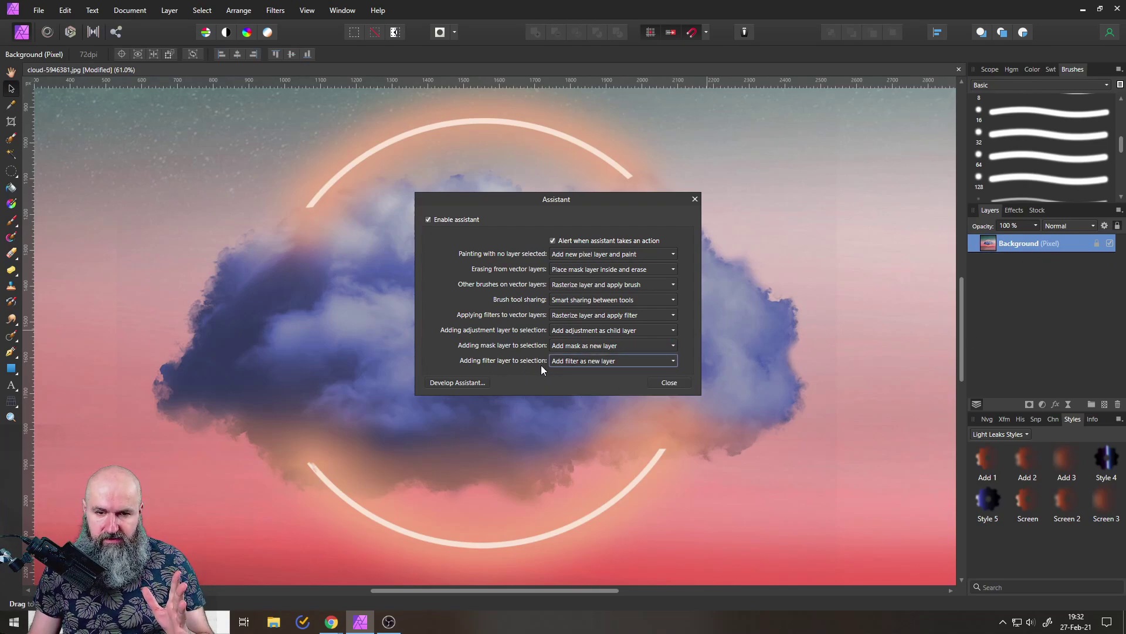
left_click(1068, 404)
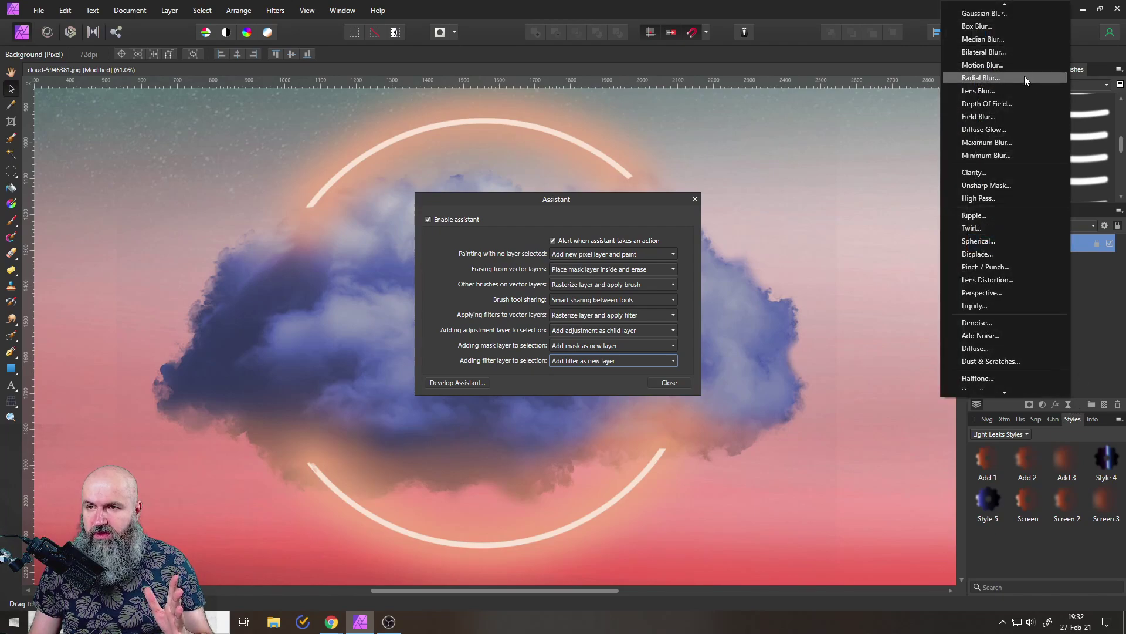
left_click(1026, 13)
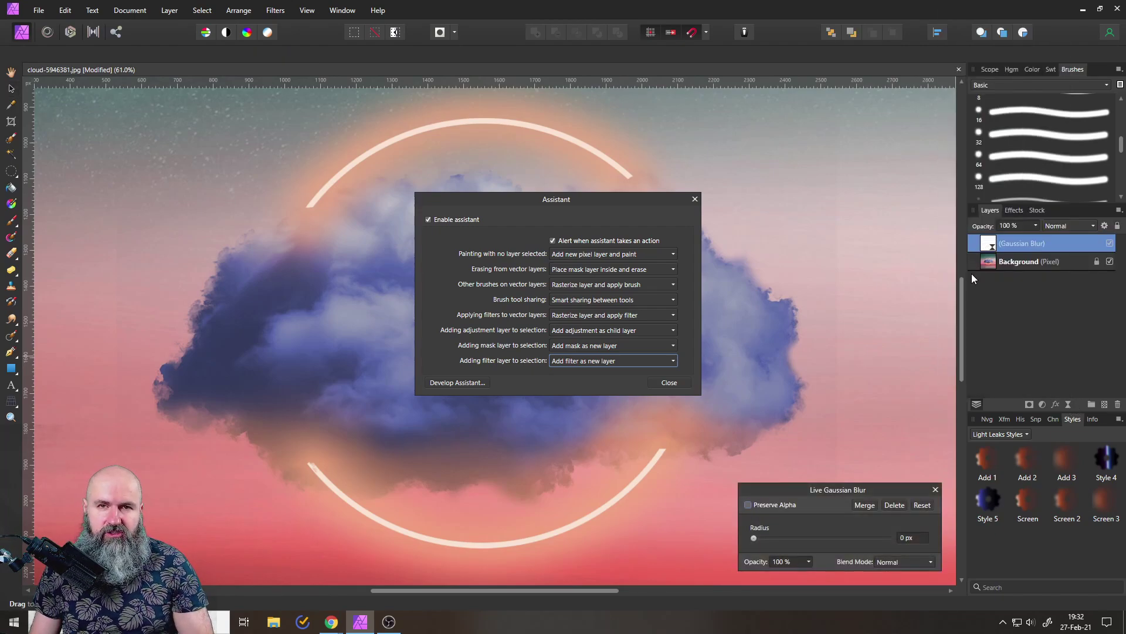
left_click(903, 505)
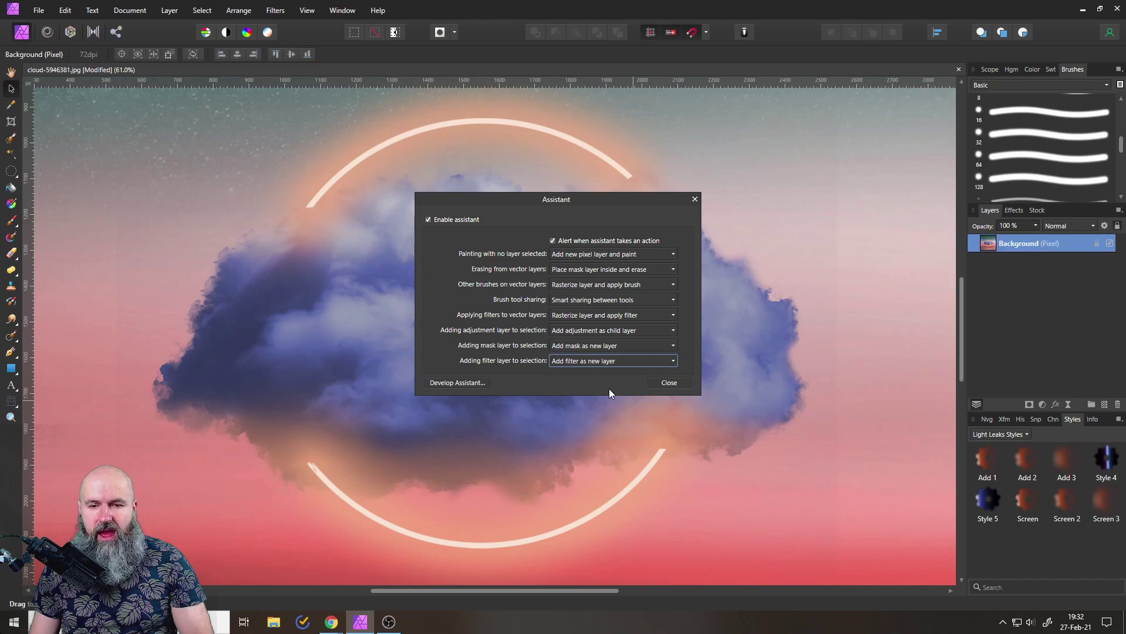
Switch 'Adding adjustment layer to selection' back to Add adjustment as new layer
left_click(607, 327)
left_click(611, 356)
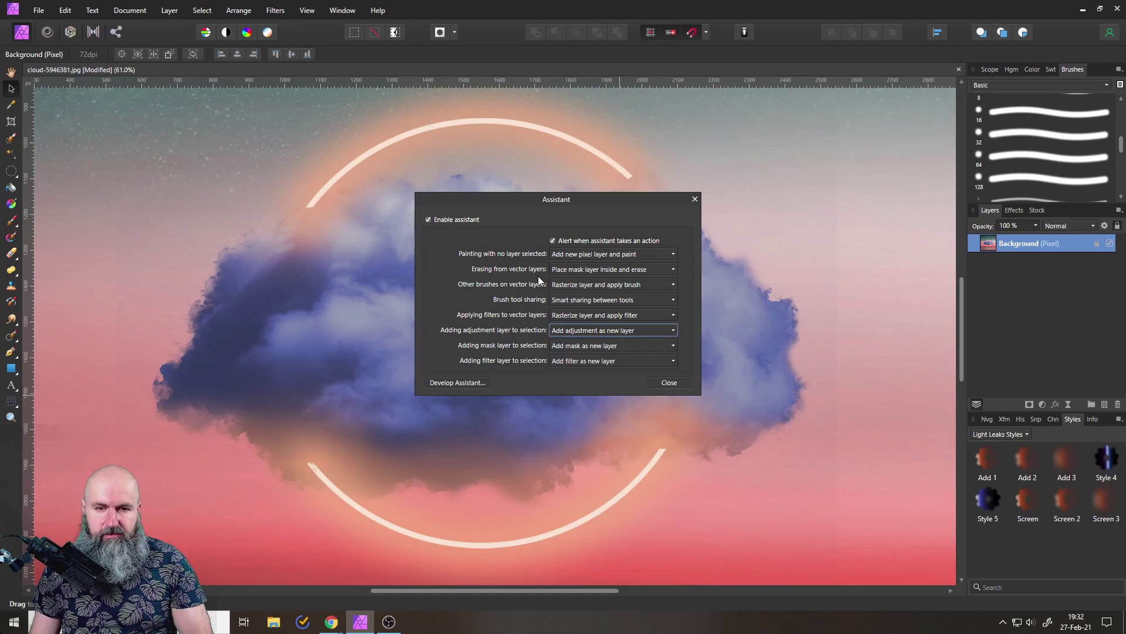